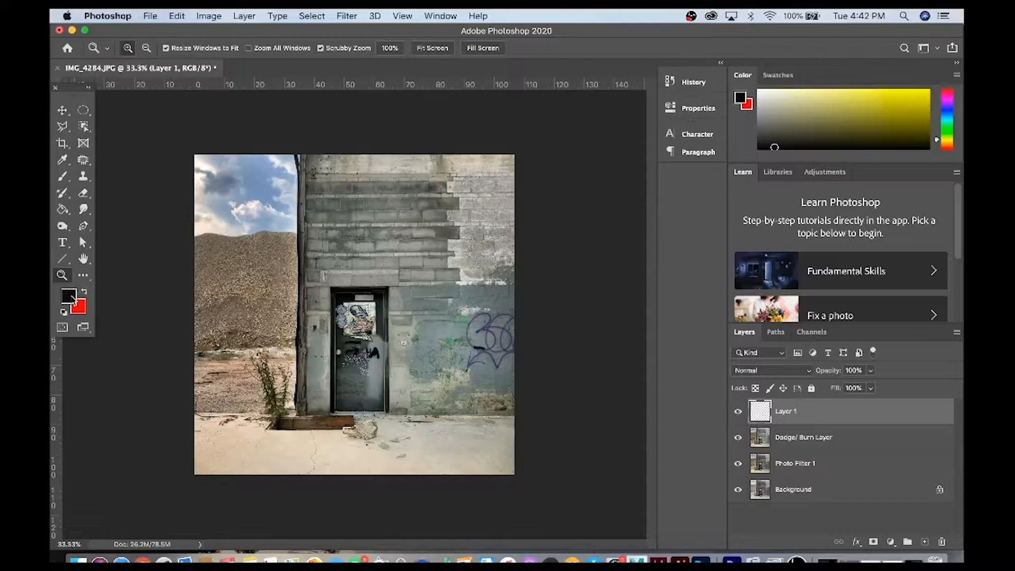
Fill Layer 1 with black and cut a large circular opening out of its centre
left_click(63, 209)
left_click(326, 239)
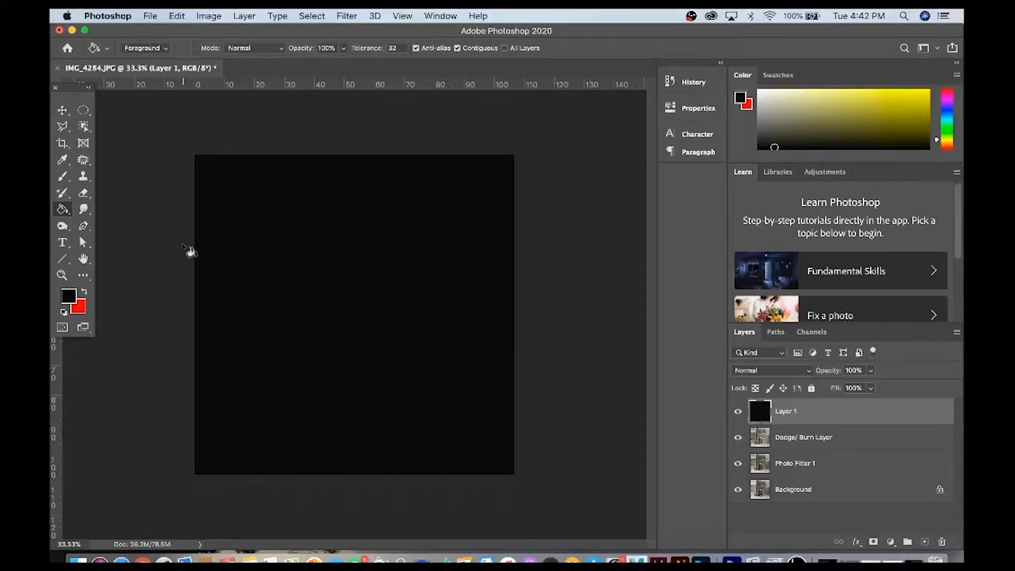
left_click(83, 110)
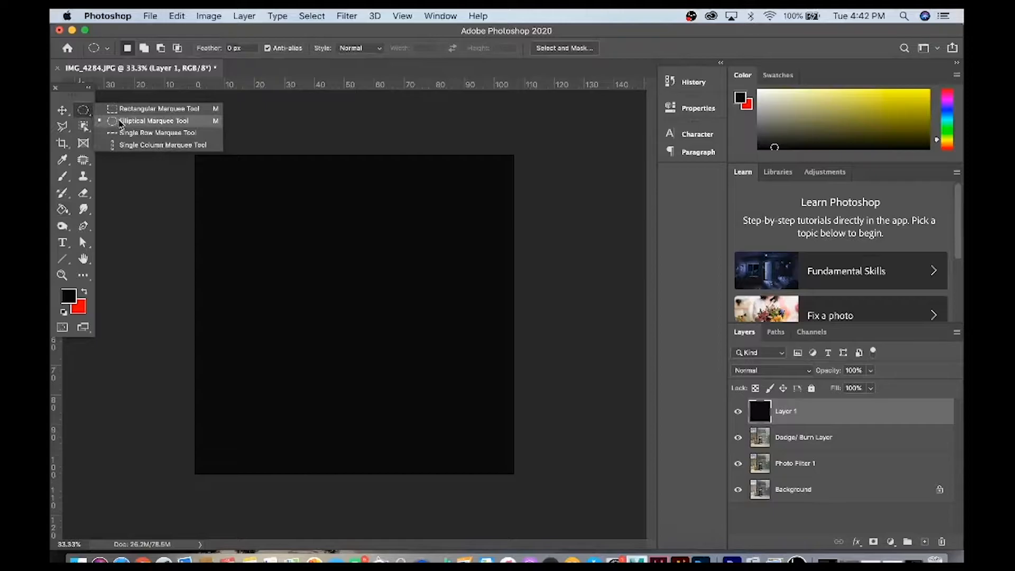
left_click(120, 122)
left_click_drag(227, 197, 498, 451)
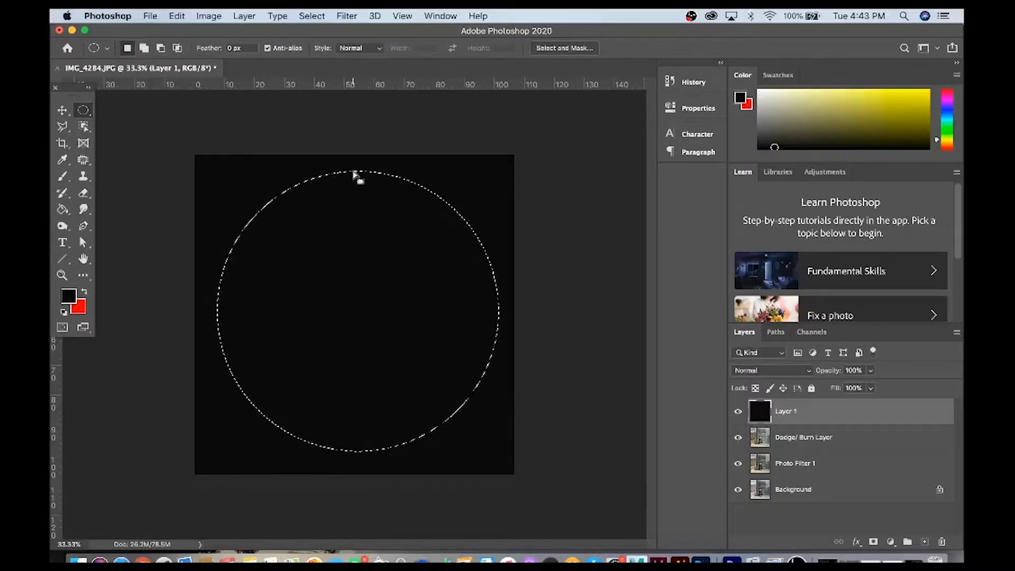
key("BackSpace")
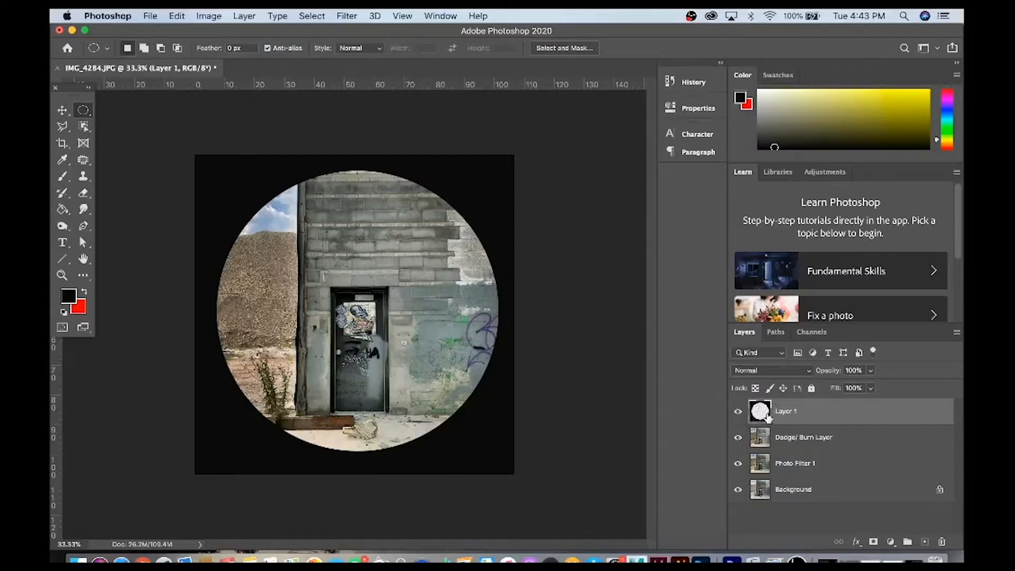
Soften the black frame on Layer 1 with a Gaussian Blur of 247.5 pixels radius and compare it with the layer hidden
left_click(347, 16)
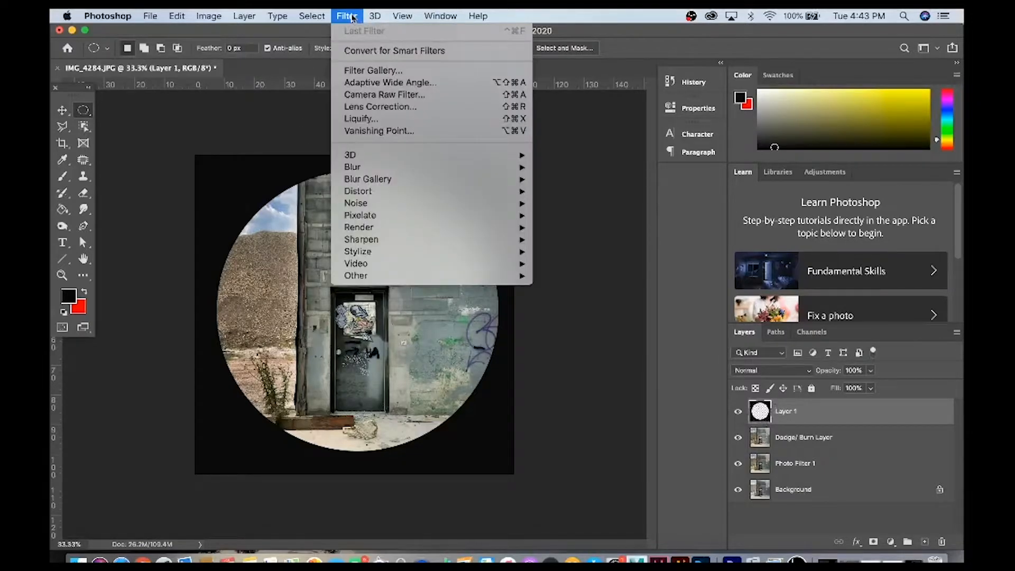
mouse_move(373, 169)
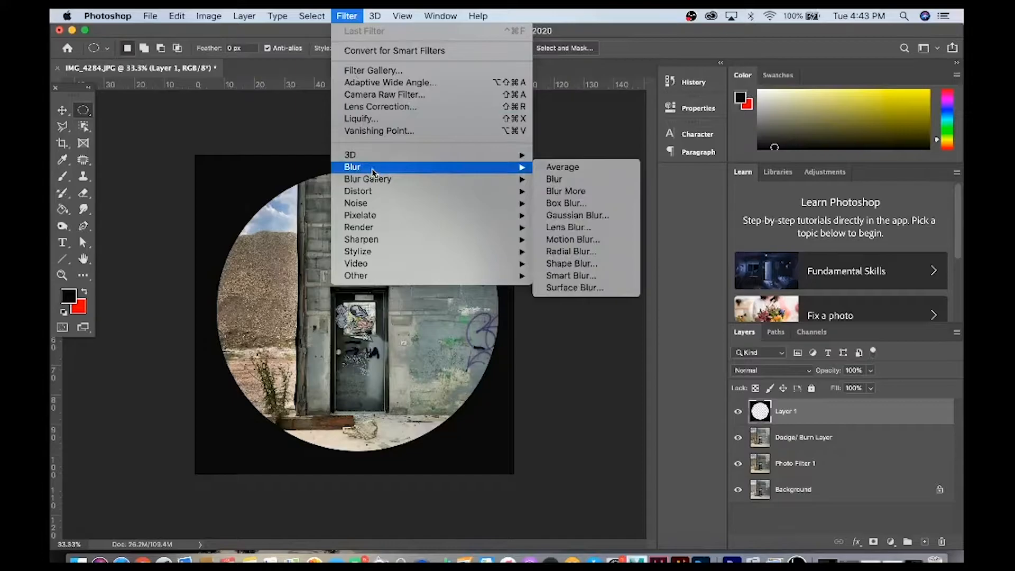
left_click(608, 215)
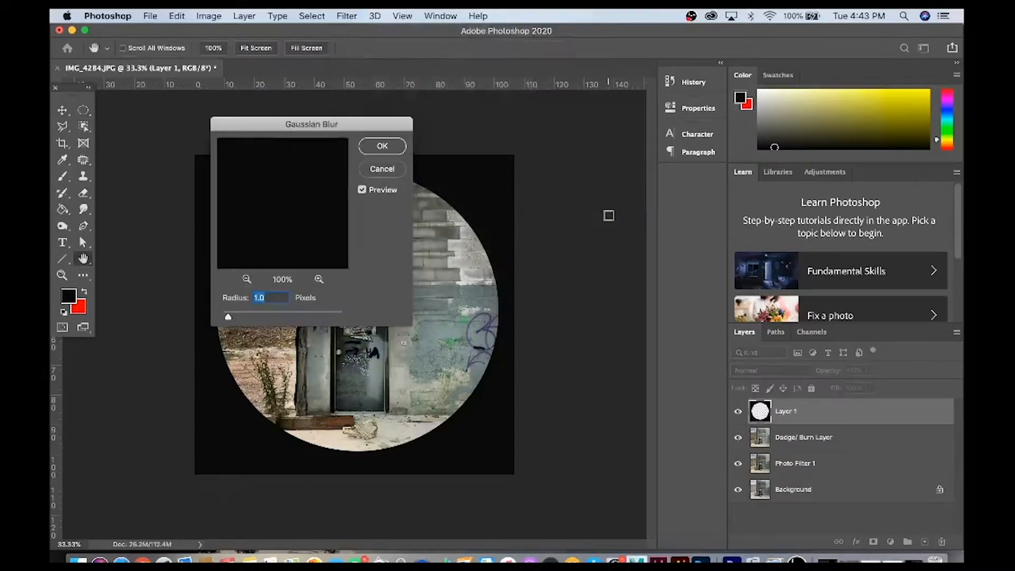
left_click_drag(254, 316, 307, 316)
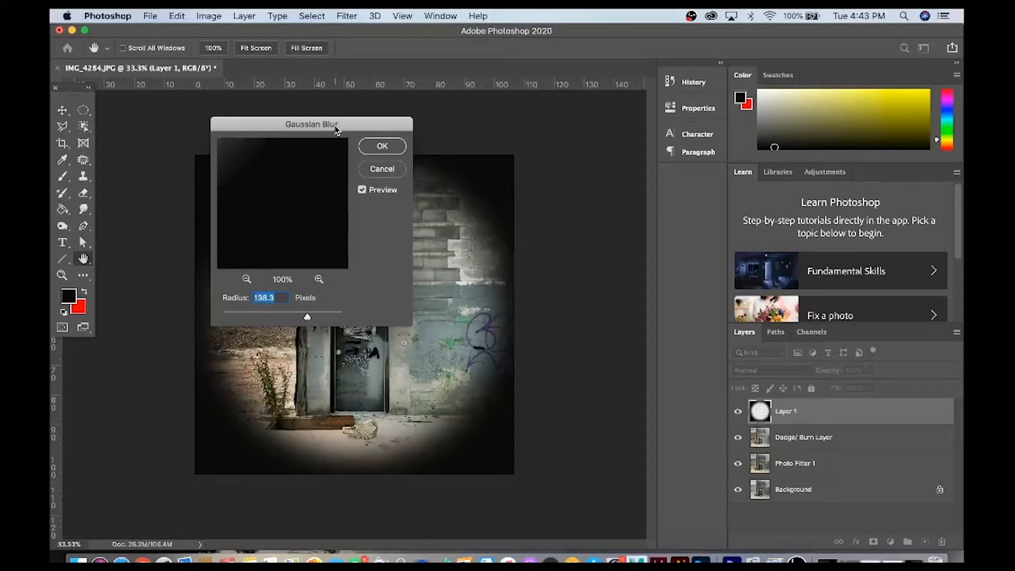
left_click_drag(336, 129, 534, 133)
left_click(520, 320)
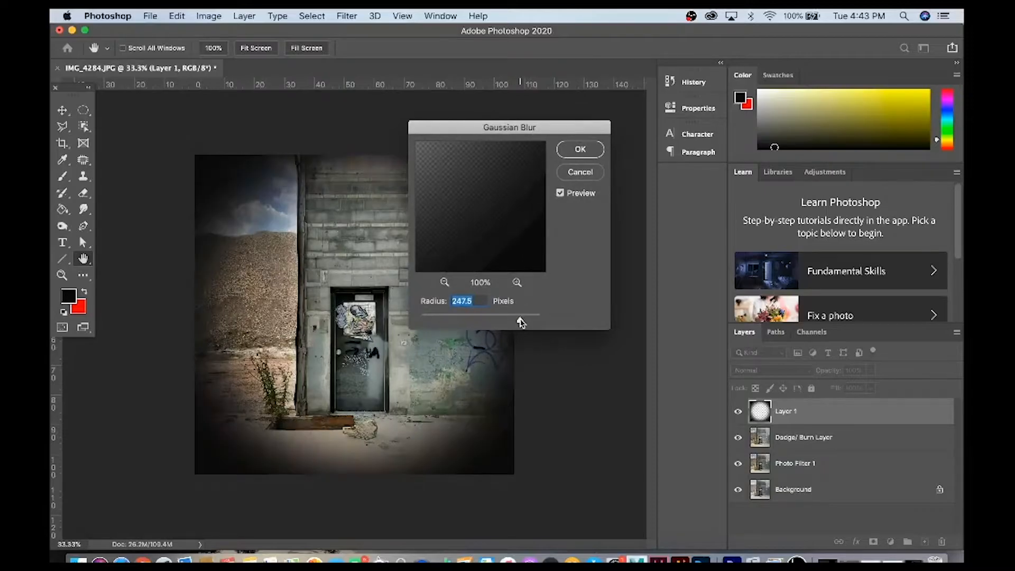
key("Return")
left_click(738, 412)
left_click(738, 411)
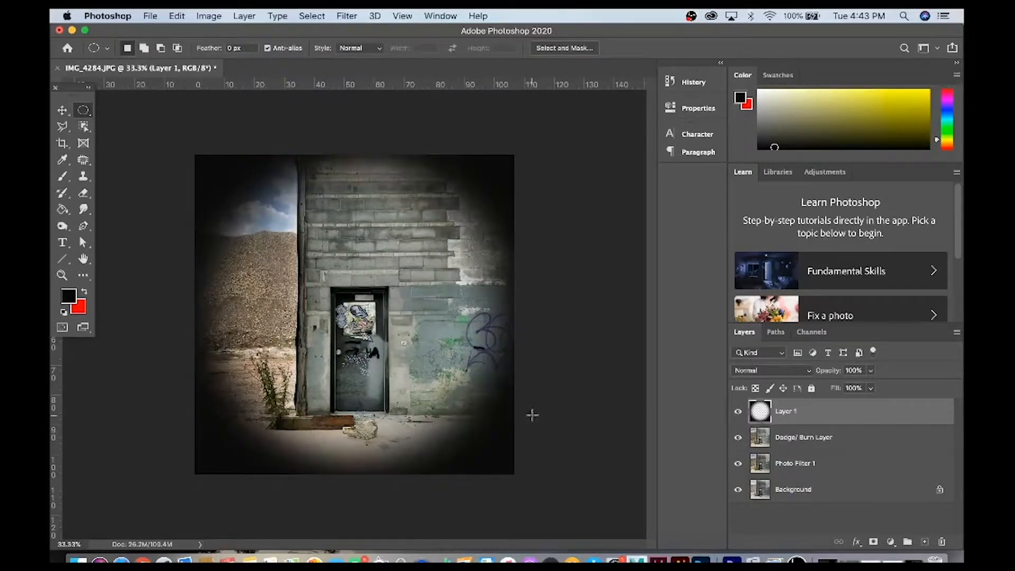
Free-transform the blurred frame, enlarging it slightly beyond the canvas edges and shifting it over the photo
left_click(176, 16)
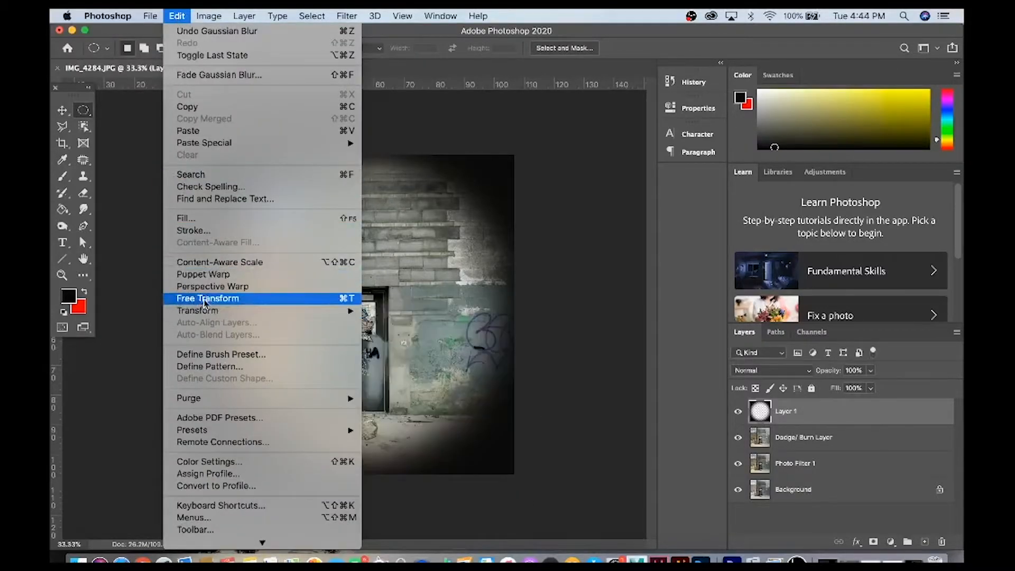
left_click(317, 298)
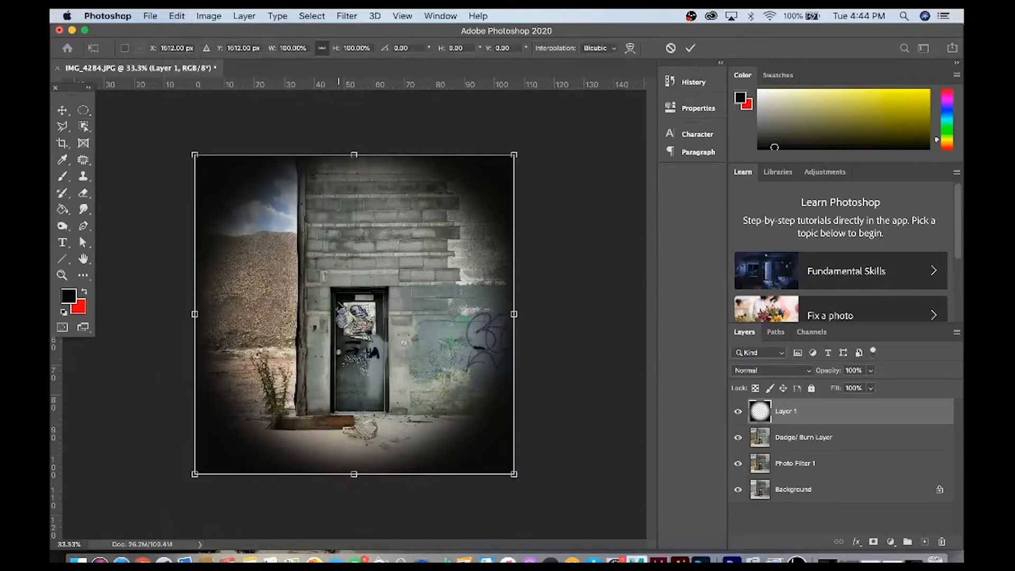
left_click_drag(514, 474, 536, 496)
left_click_drag(194, 155, 184, 144)
mouse_move(492, 203)
left_mouse_down()
mouse_move(468, 195)
mouse_move(479, 196)
left_mouse_up()
key("Return")
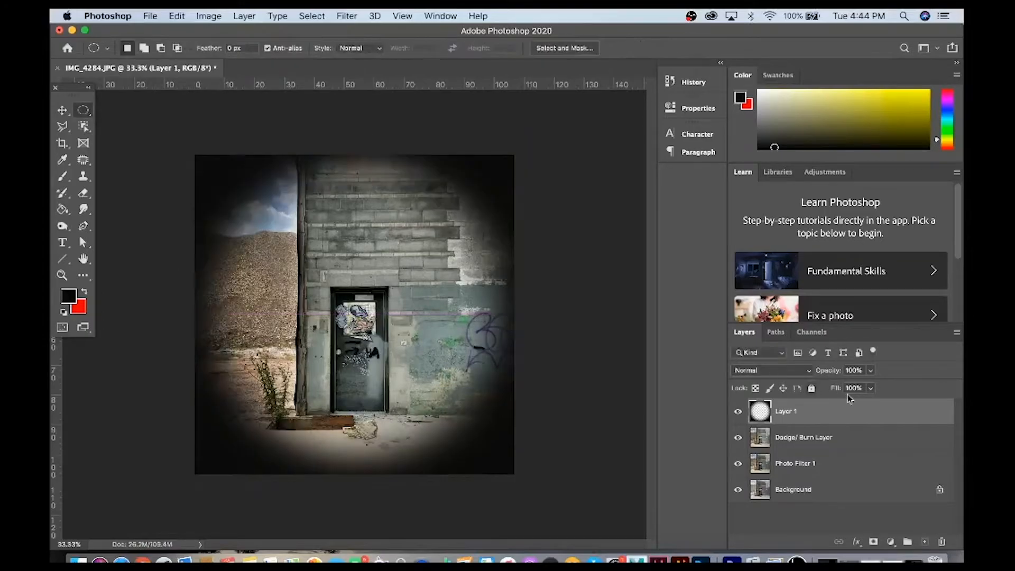
Keep Layer 1 in Normal blend mode and reduce its opacity to 47%
left_click(870, 371)
left_click(845, 387)
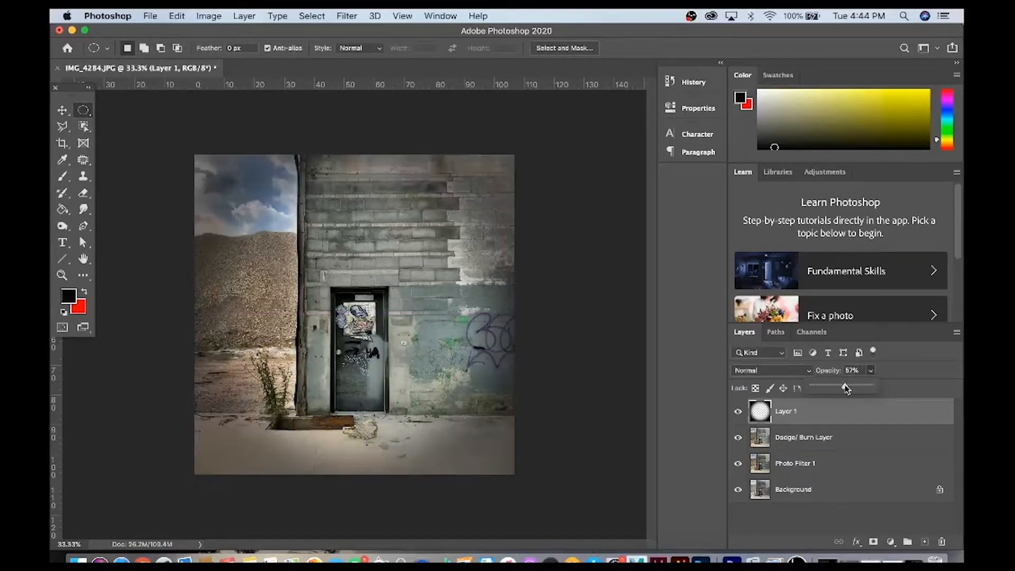
left_click(851, 387)
left_click(772, 370)
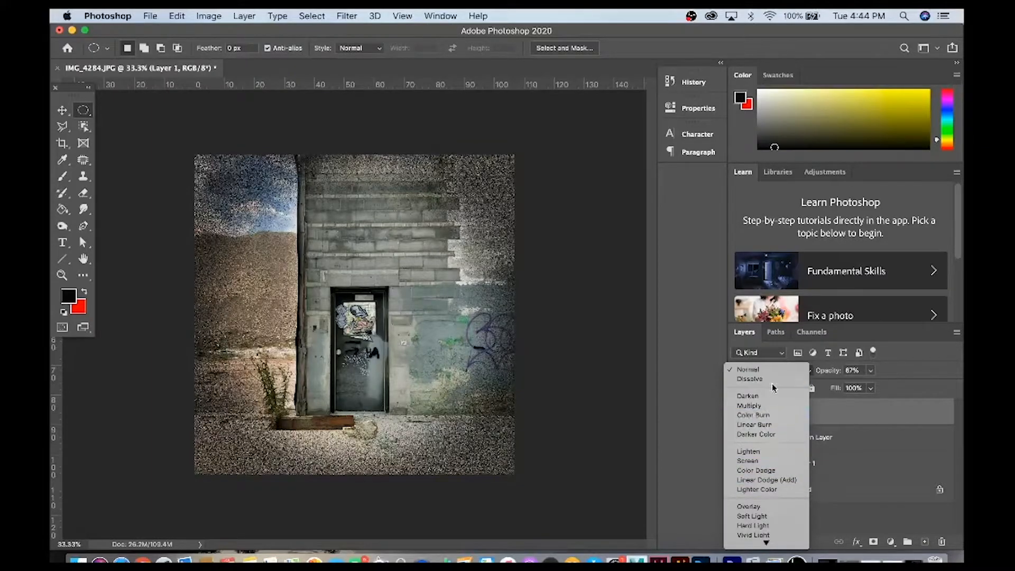
left_click(770, 371)
left_click(871, 370)
left_click_drag(871, 385, 860, 389)
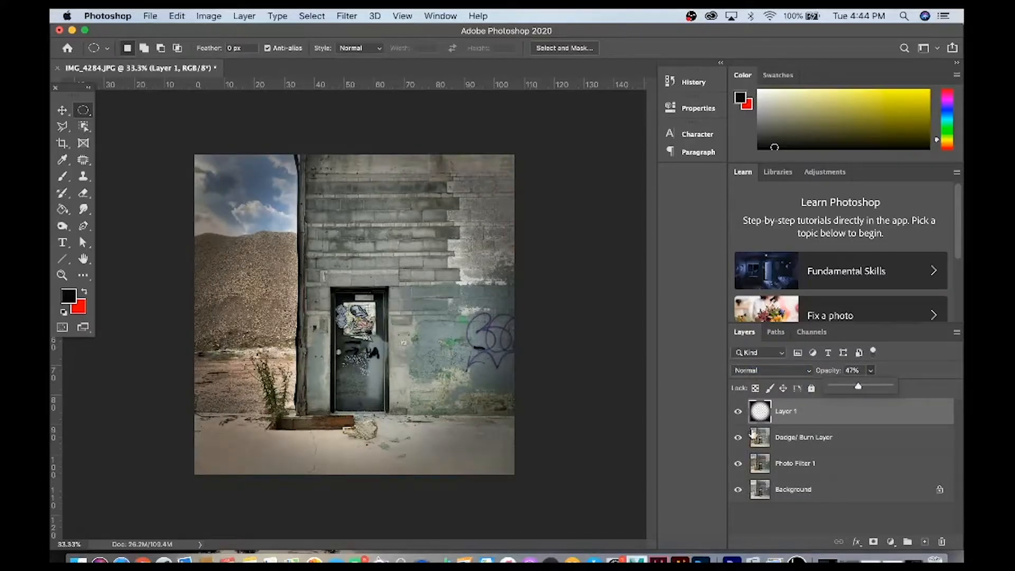
Add a layer mask to Layer 1 and paint black on it at 29% brush opacity over the sky, gravel, ground and wall
left_click(84, 193)
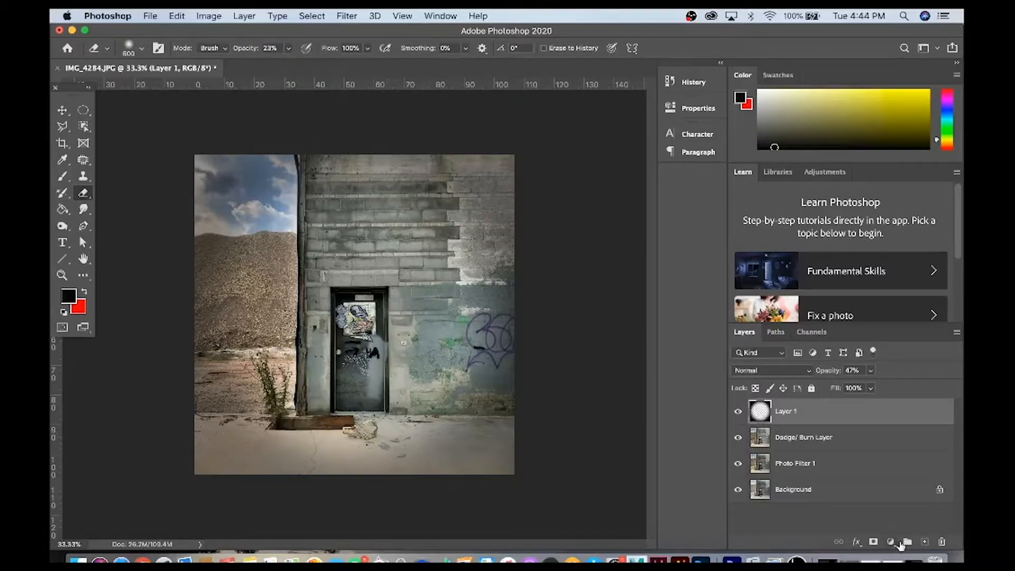
left_click(872, 542)
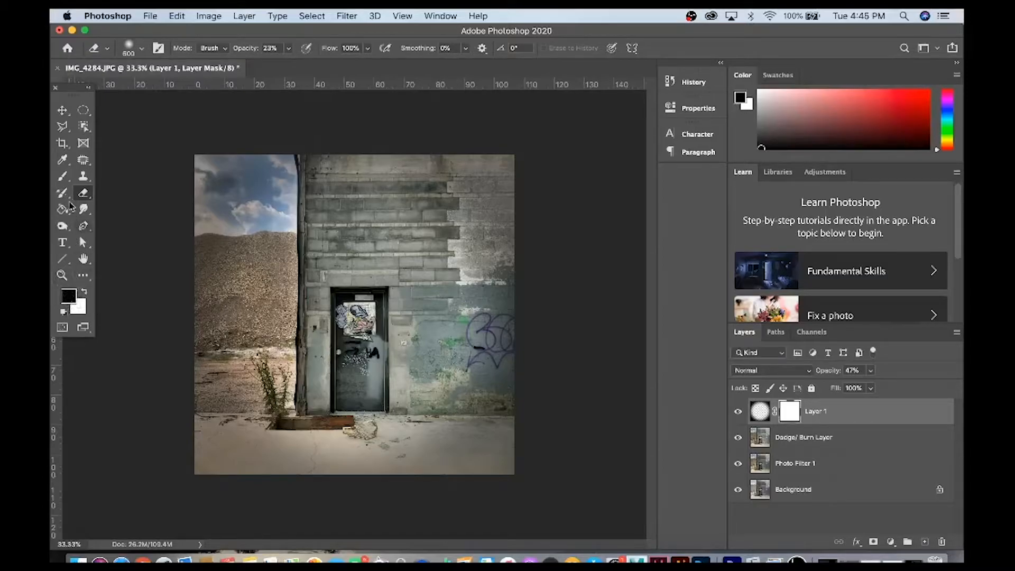
left_click(63, 177)
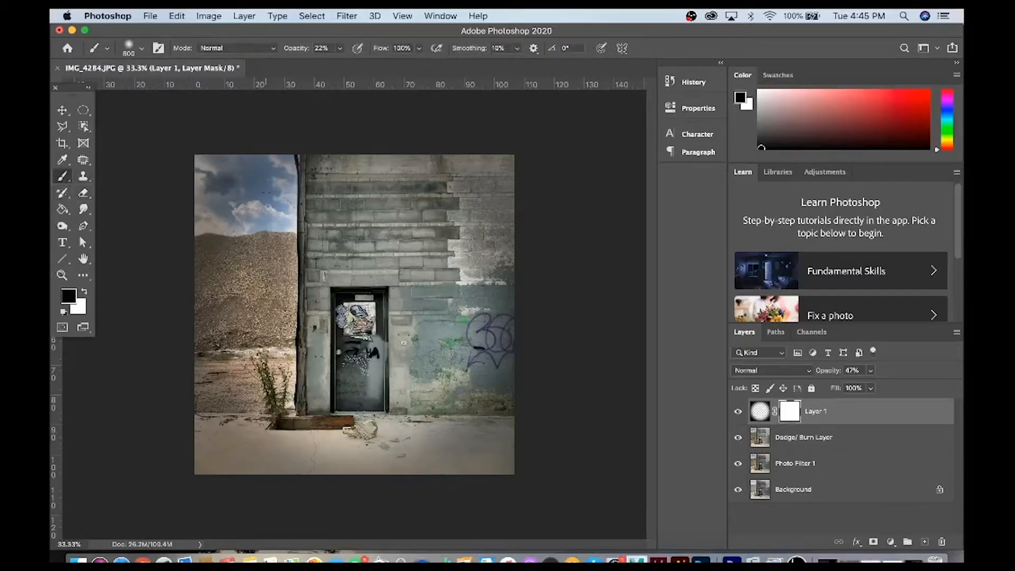
left_click(340, 48)
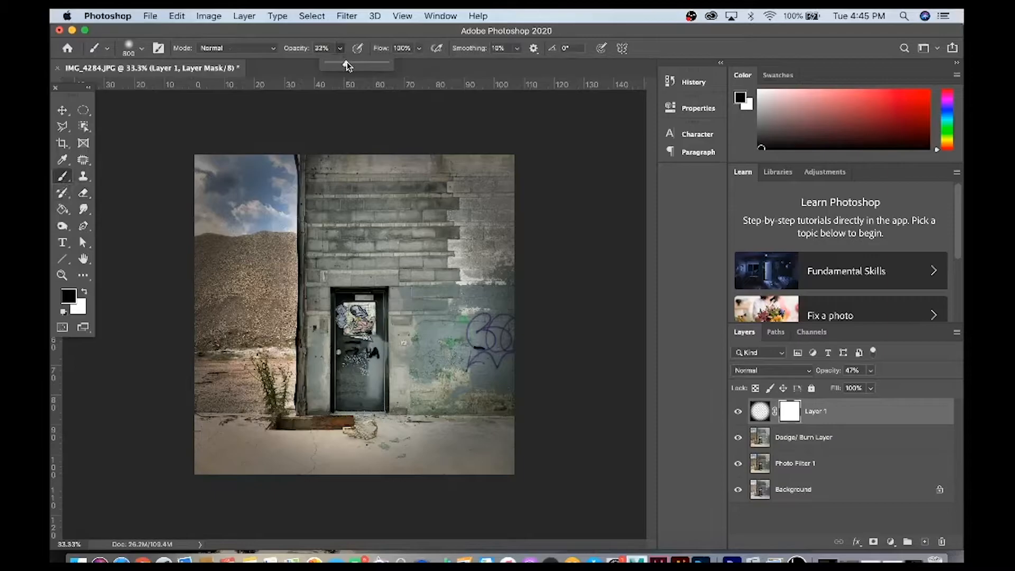
left_click_drag(233, 200, 238, 317)
mouse_move(241, 415)
left_mouse_down()
mouse_move(264, 434)
mouse_move(254, 307)
mouse_move(261, 195)
left_mouse_up()
mouse_move(435, 182)
left_mouse_down()
mouse_move(465, 222)
mouse_move(418, 438)
mouse_move(492, 405)
mouse_move(471, 447)
mouse_move(359, 453)
mouse_move(366, 417)
left_mouse_up()
mouse_move(453, 180)
left_mouse_down()
mouse_move(462, 186)
mouse_move(405, 171)
mouse_move(238, 203)
left_mouse_up()
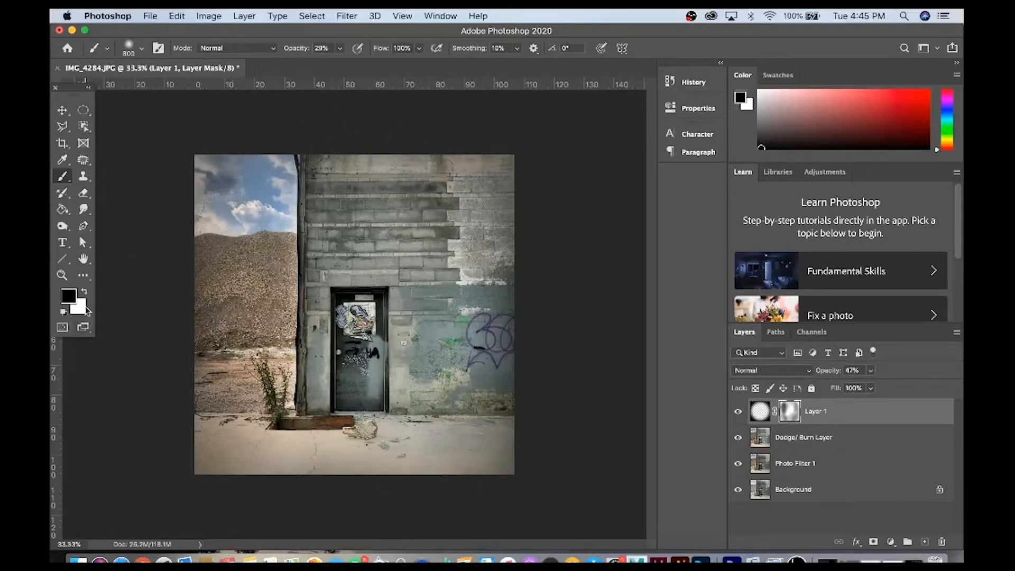
Paint white on the mask over the lower part of the photo, using 28% brush opacity and enlarging the brush to 1800
left_click(84, 292)
left_click(339, 50)
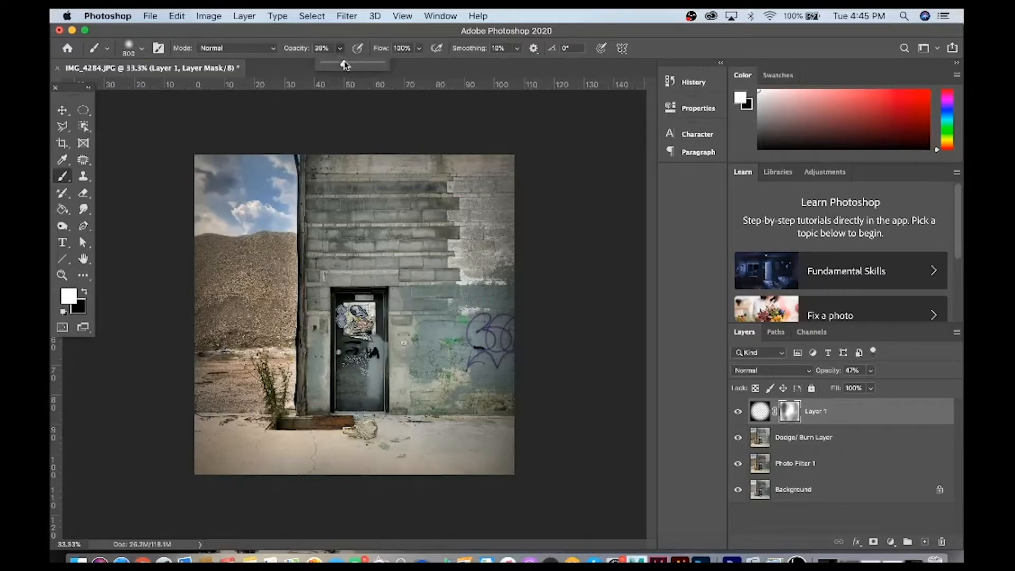
mouse_move(254, 436)
left_mouse_down()
mouse_move(231, 461)
mouse_move(230, 370)
left_mouse_up()
key("2")
key("8")
key("bracketright")
key("bracketright")
key("bracketright")
key("bracketright")
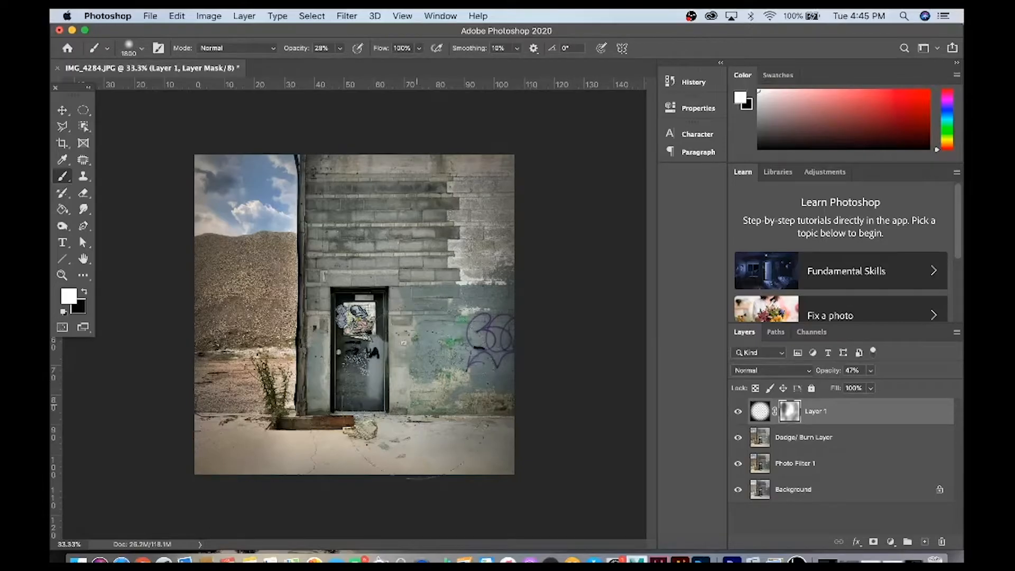
left_click(412, 402)
Dab black onto the mask over the lower ground, the wall beside the door, and the sky and gravel to lighten the vignette
key("x")
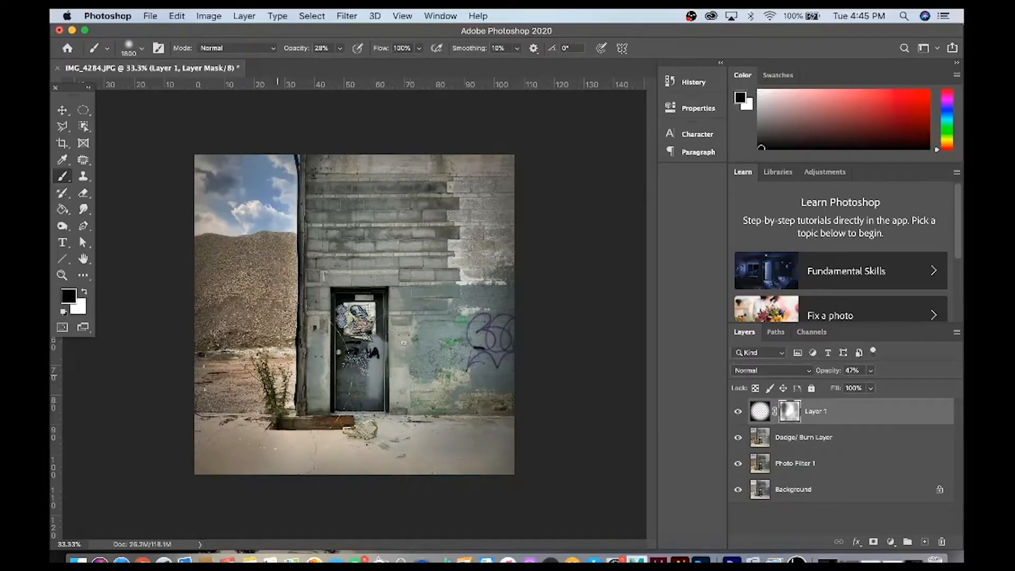
left_click(443, 415)
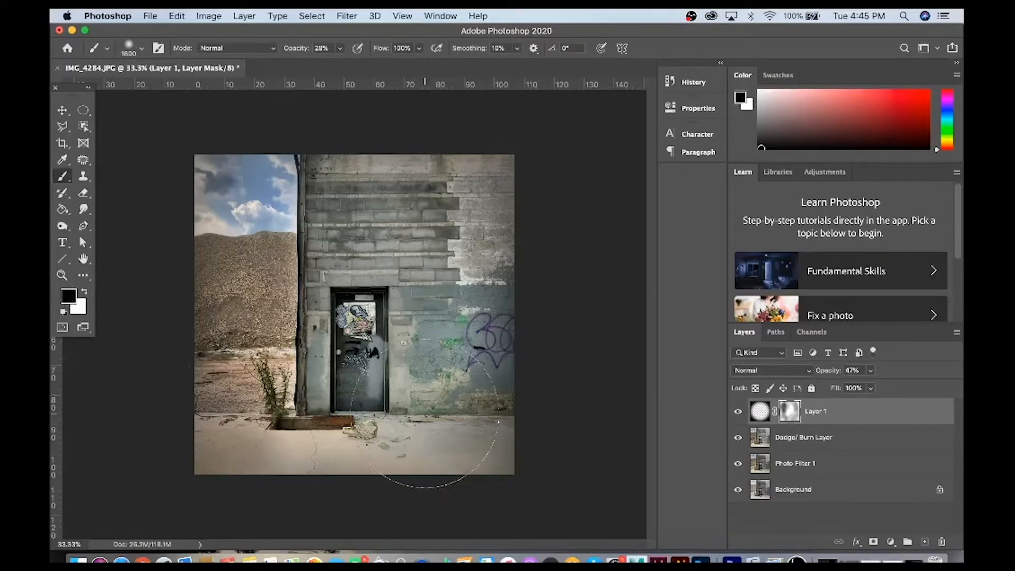
left_click(443, 415)
left_click(423, 294)
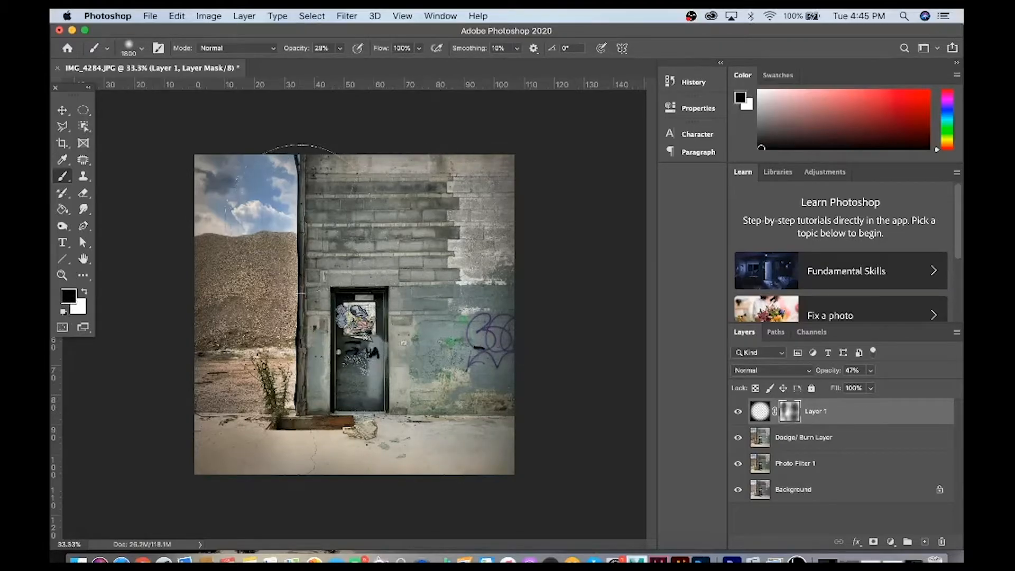
left_click(298, 216)
left_click(280, 217)
left_click(279, 309)
left_click(279, 377)
left_click(279, 433)
left_click(281, 432)
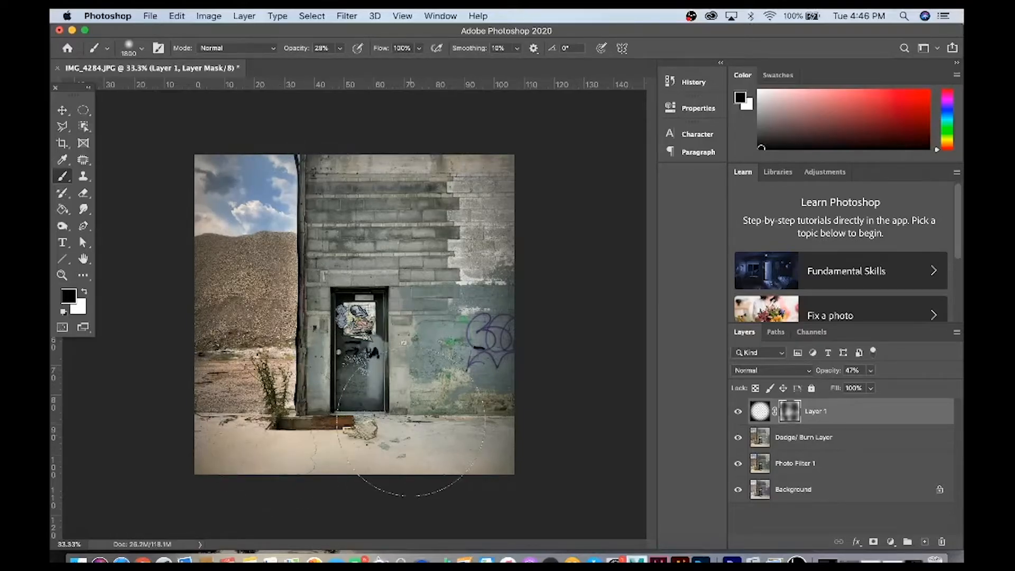
Check the photo with and without the vignette, then rename its layer "Vin Layer"
left_click(738, 412)
left_click(738, 412)
double_click(814, 412)
type("V")
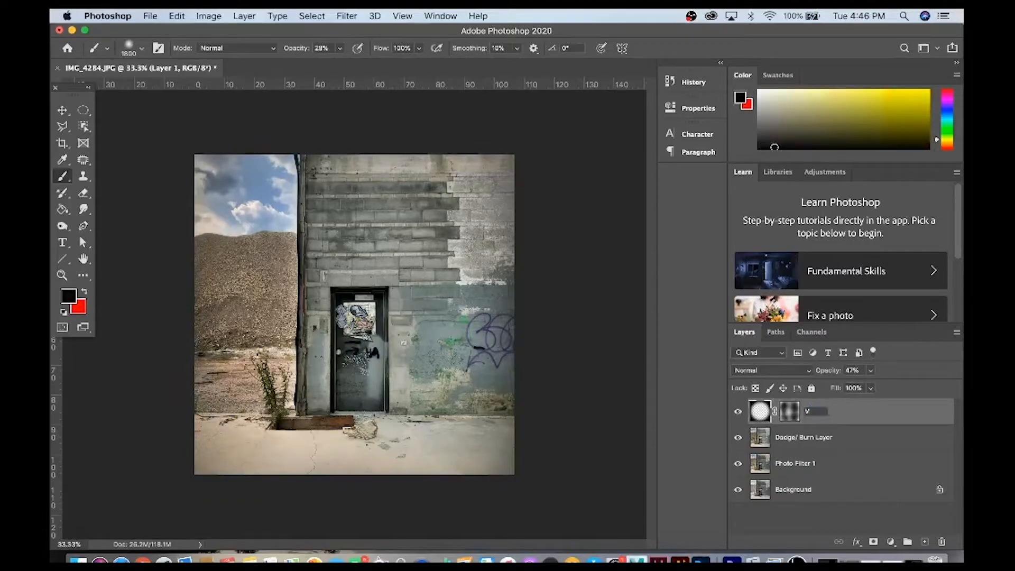
type("in Layer")
key("Return")
Make white the foreground colour and add a new layer in Soft Light blend mode above Vin Layer
key("d")
key("x")
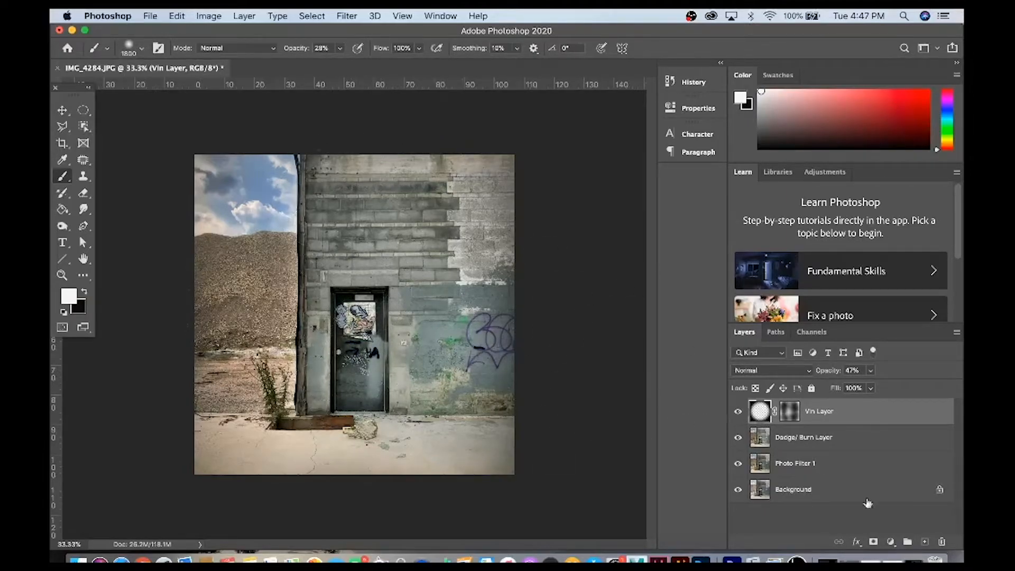
left_click(925, 541)
left_click(771, 370)
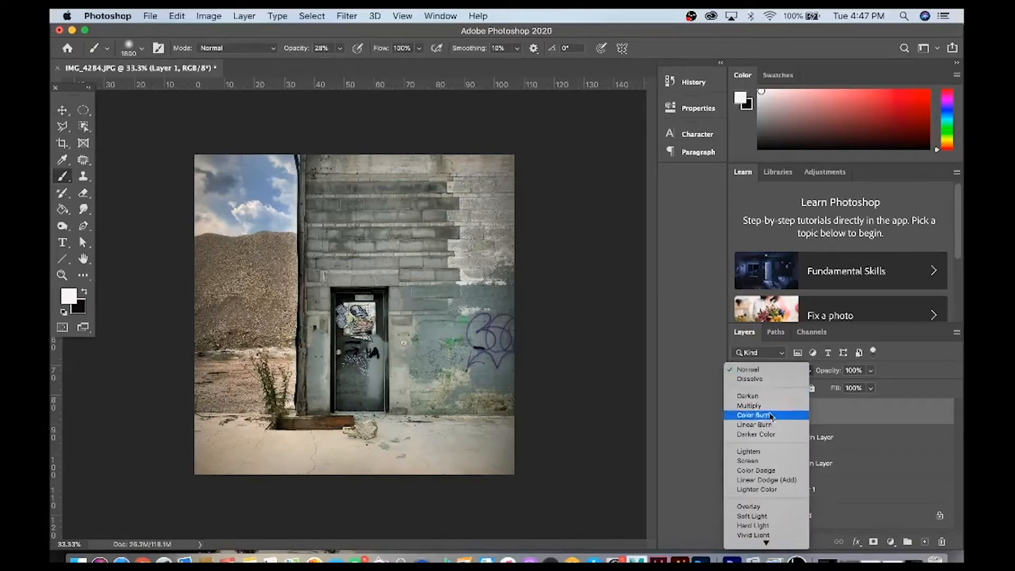
left_click(762, 516)
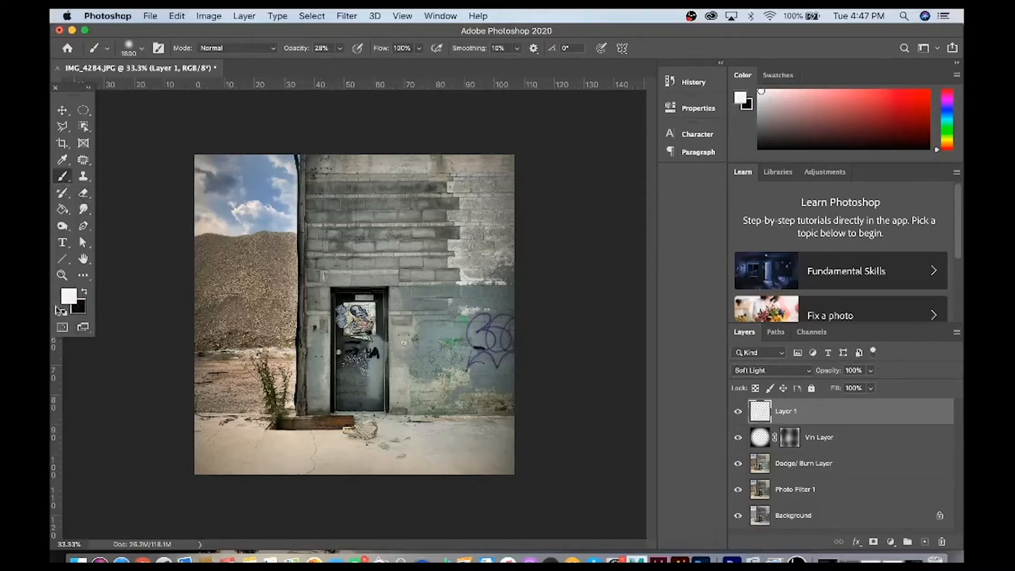
Dab white on the Soft Light layer around the door, wall and gravel with a 2000-size brush
key("bracketright")
left_click(354, 302)
left_click(388, 320)
left_click(419, 338)
left_click(428, 354)
left_click(428, 356)
left_click(351, 376)
left_click(297, 351)
left_click(268, 290)
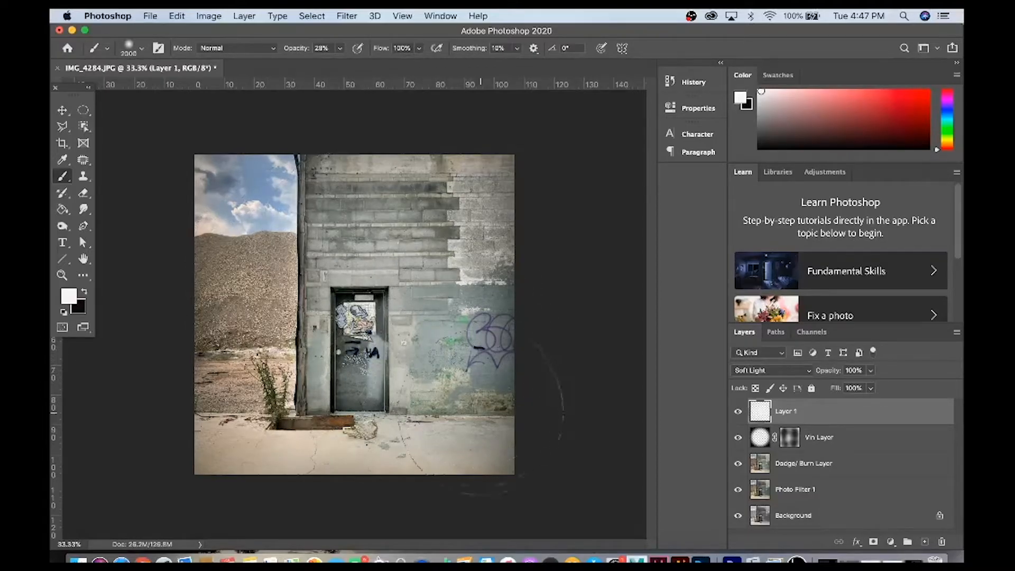
Reduce the Soft Light layer's opacity to about 55% and compare the photo with the layer shown and hidden
left_click(873, 372)
left_click(738, 411)
left_click(737, 411)
left_click(738, 412)
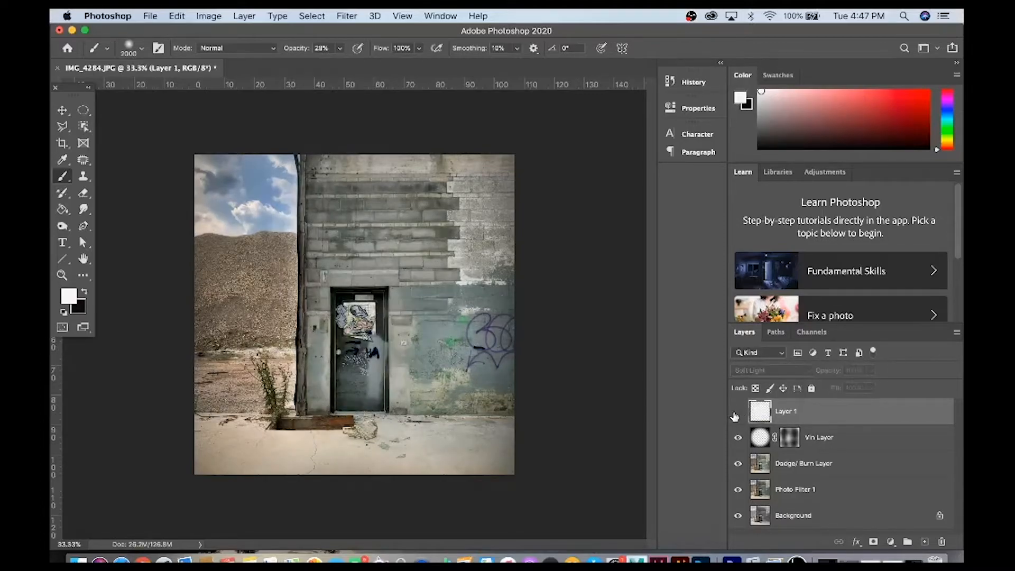
left_click(737, 412)
left_click_drag(868, 372, 845, 388)
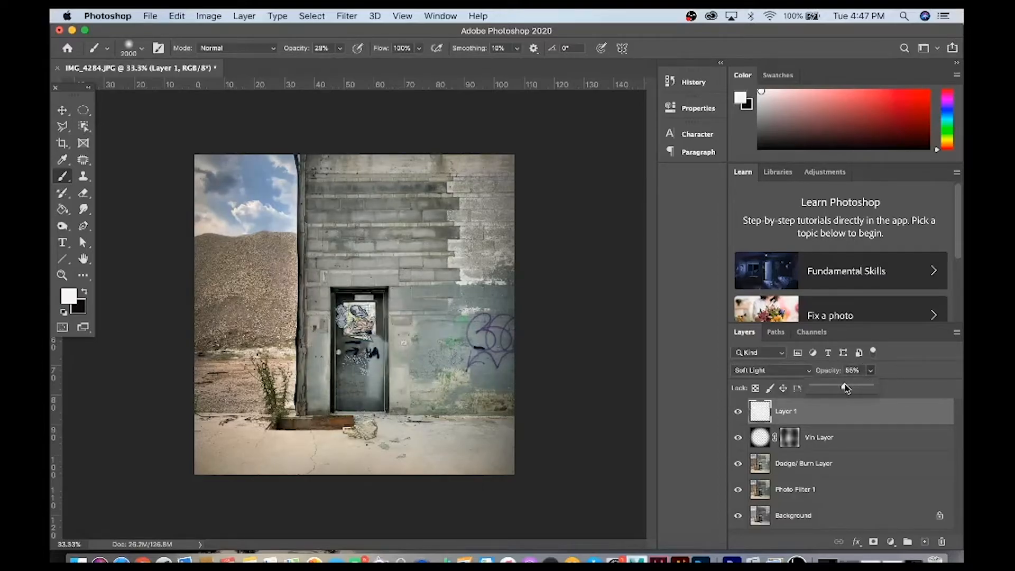
left_click(738, 412)
left_click(739, 412)
left_click(739, 414)
left_click(738, 415)
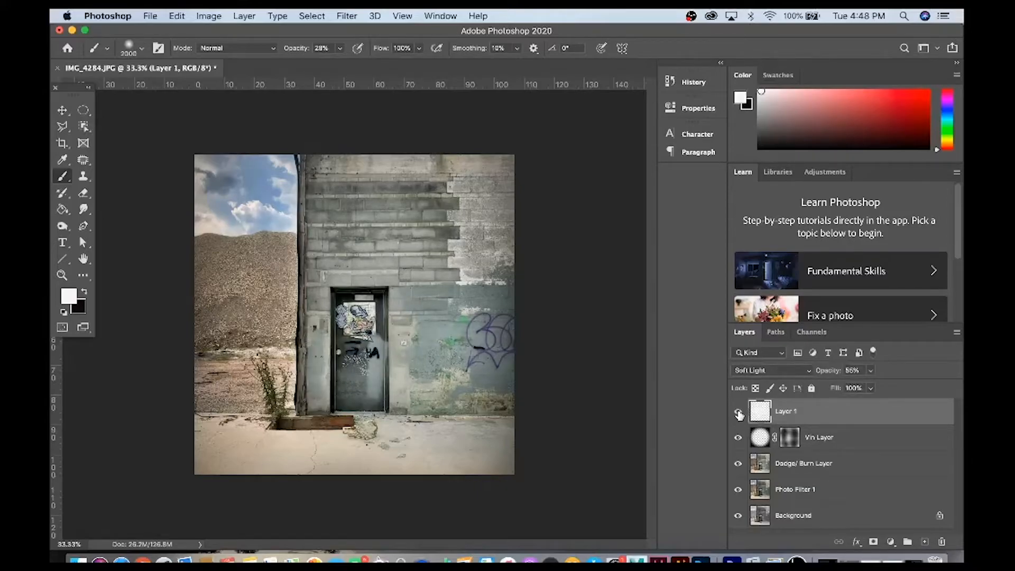
Rename the top layer "Soft Light Layer" and compare the photo with it and Vin Layer hidden and shown
left_click(739, 439)
left_click(739, 413)
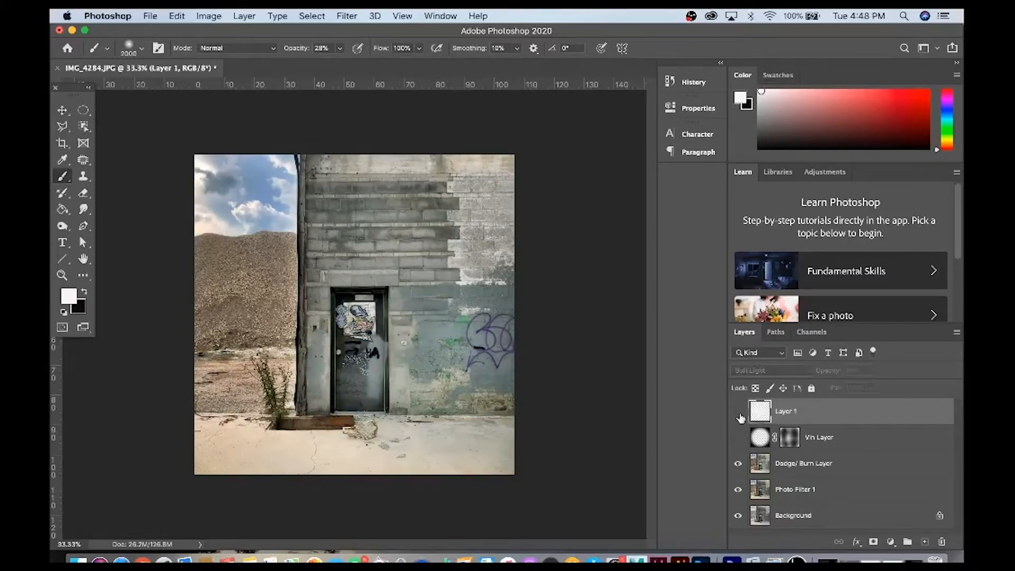
double_click(786, 411)
type("Soft Light Layer")
key("Return")
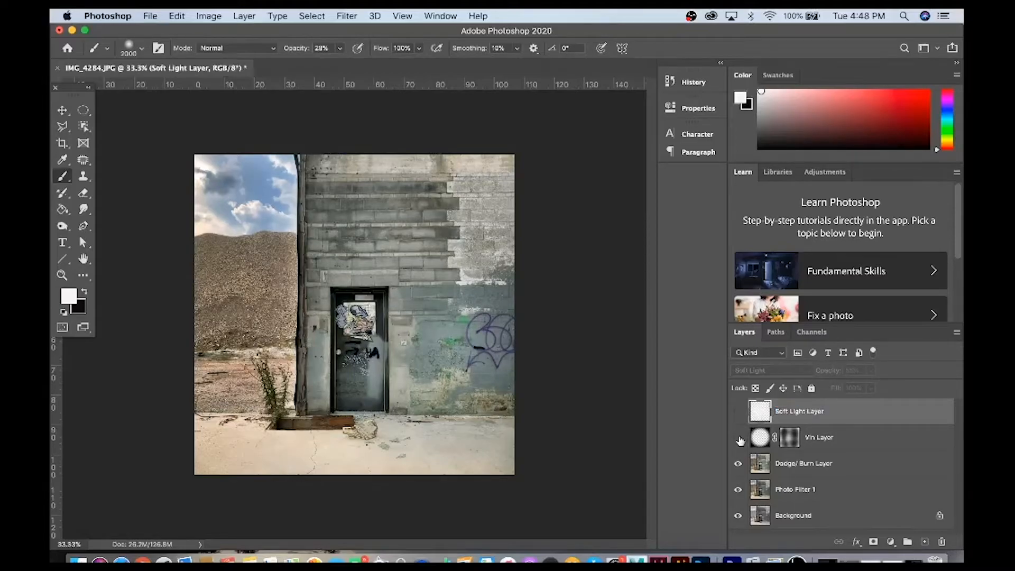
left_click(739, 437)
left_click(738, 412)
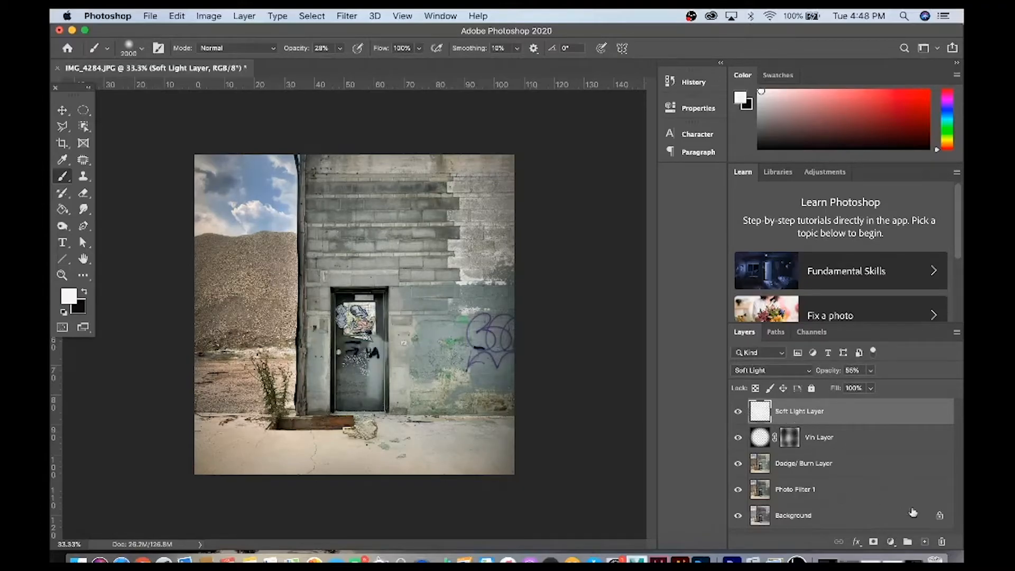
Add a new layer above Soft Light Layer and name it "Soft L Layer Colour"
left_click(925, 541)
double_click(782, 411)
type("Soft L Layer Colour")
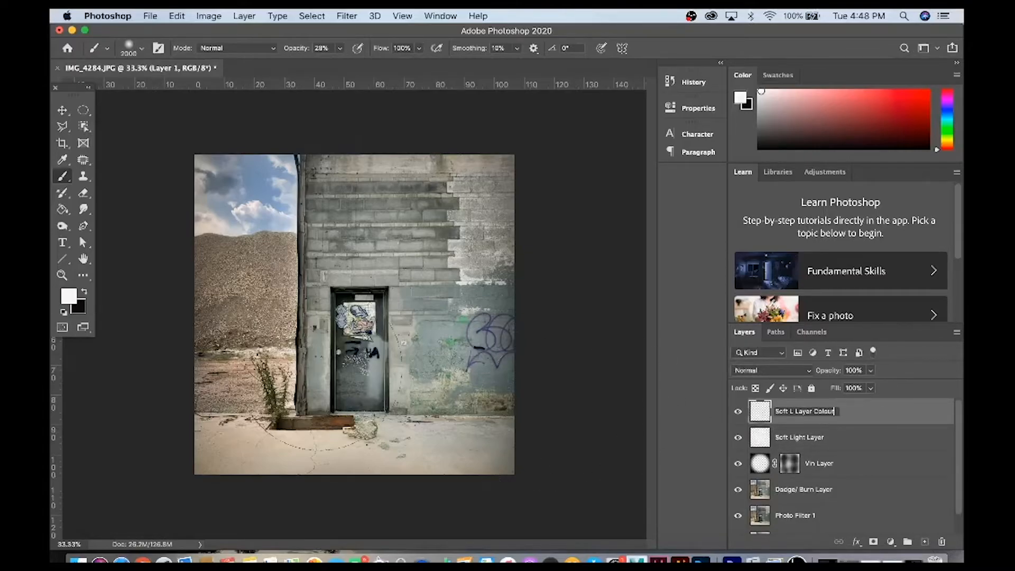
Choose a light warm yellow foreground colour and dab it over the door and the graffitied wall on the Soft L Layer Colour layer
left_click(71, 303)
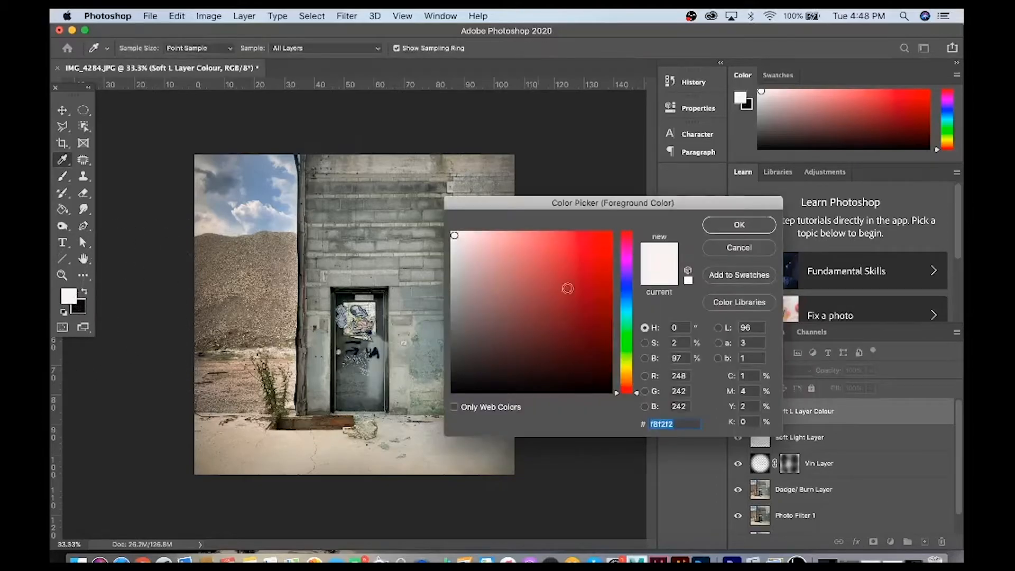
left_click_drag(633, 378, 628, 370)
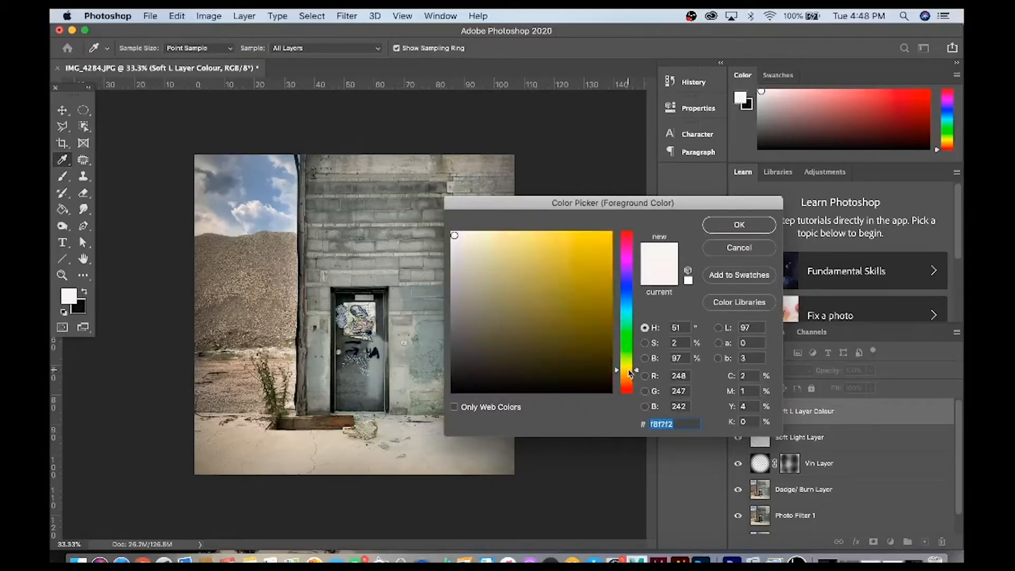
left_click_drag(505, 239, 524, 237)
left_click_drag(635, 370, 638, 374)
left_click(740, 226)
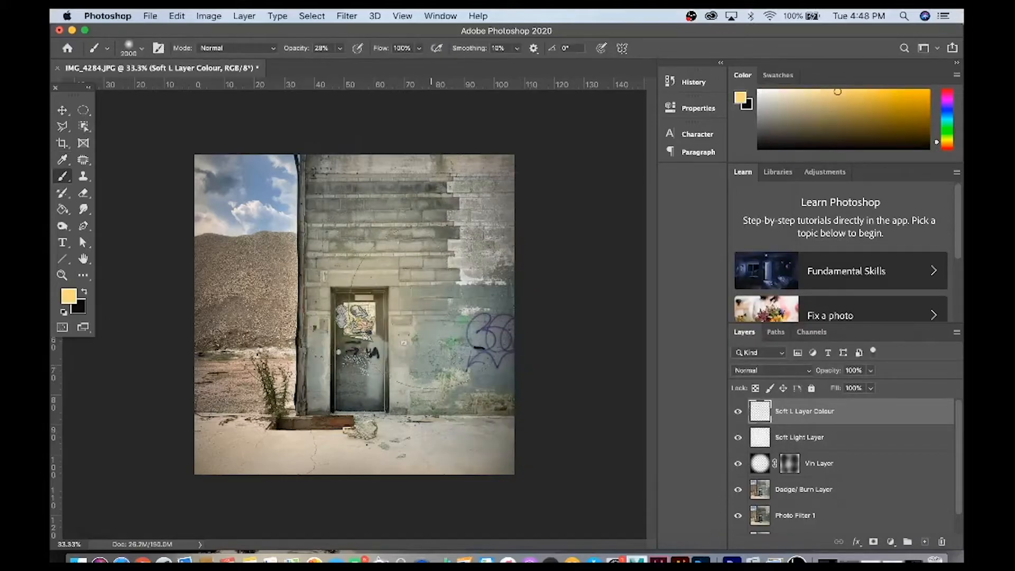
left_click(431, 306)
left_click(453, 363)
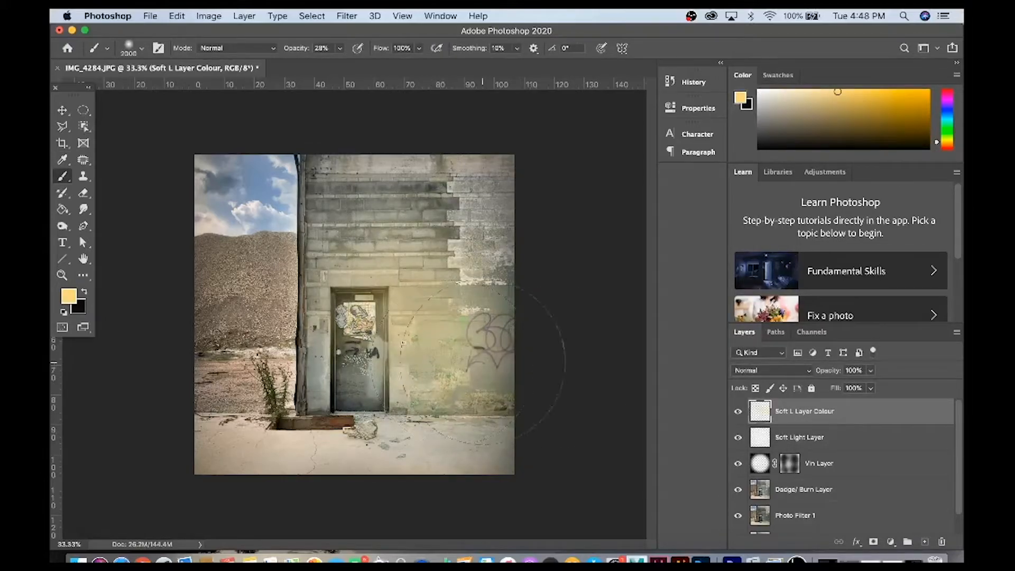
Set the Soft L Layer Colour layer to Soft Light blend mode and reduce its opacity to 82%
left_click(750, 372)
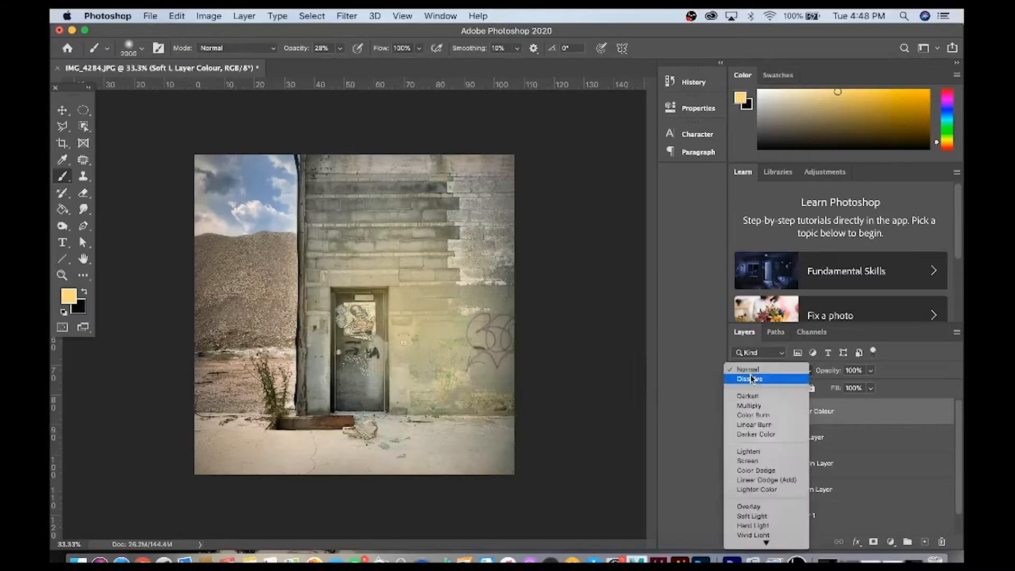
left_click(746, 517)
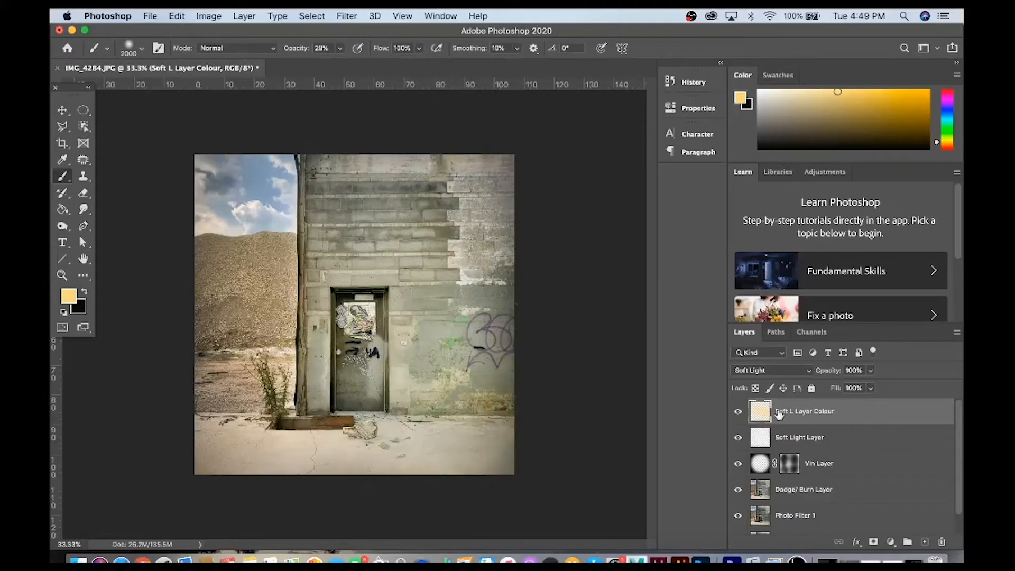
left_click(871, 371)
left_click_drag(871, 374, 850, 390)
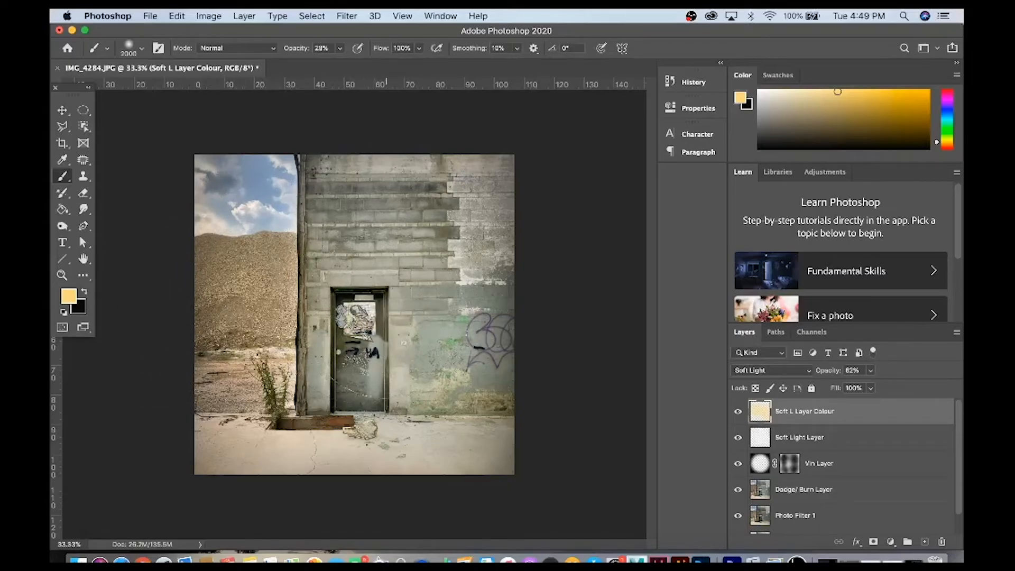
Add a mask to the Soft L Layer Colour layer and paint black over the wall and door with a raised brush opacity
left_click(874, 541)
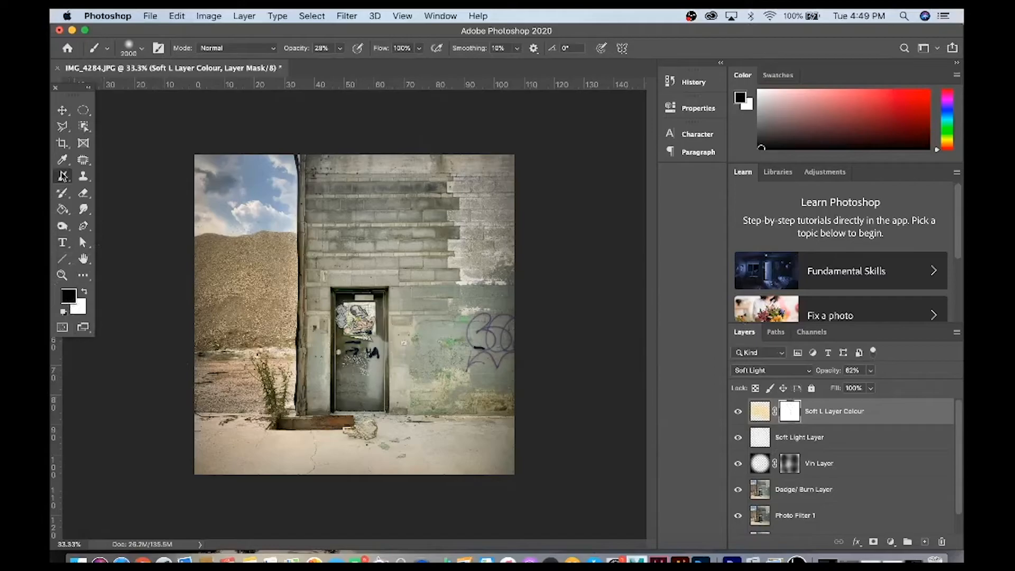
left_click(339, 48)
left_click_drag(339, 62, 358, 66)
mouse_move(411, 352)
left_mouse_down()
mouse_move(422, 306)
mouse_move(405, 267)
mouse_move(409, 235)
mouse_move(370, 270)
left_mouse_up()
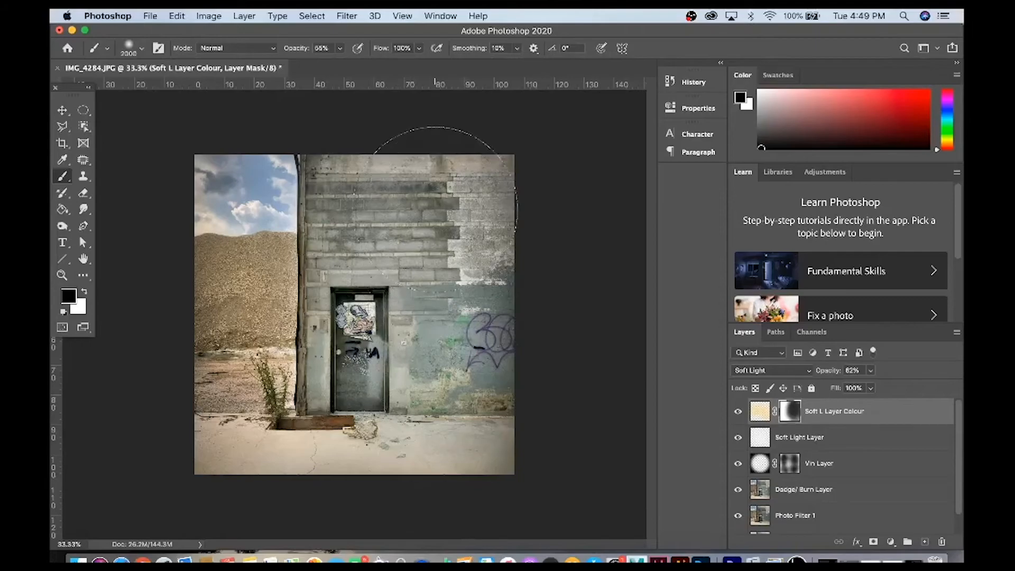
Examine the photo up close with the Soft L Layer Colour layer hidden and shown
key("z")
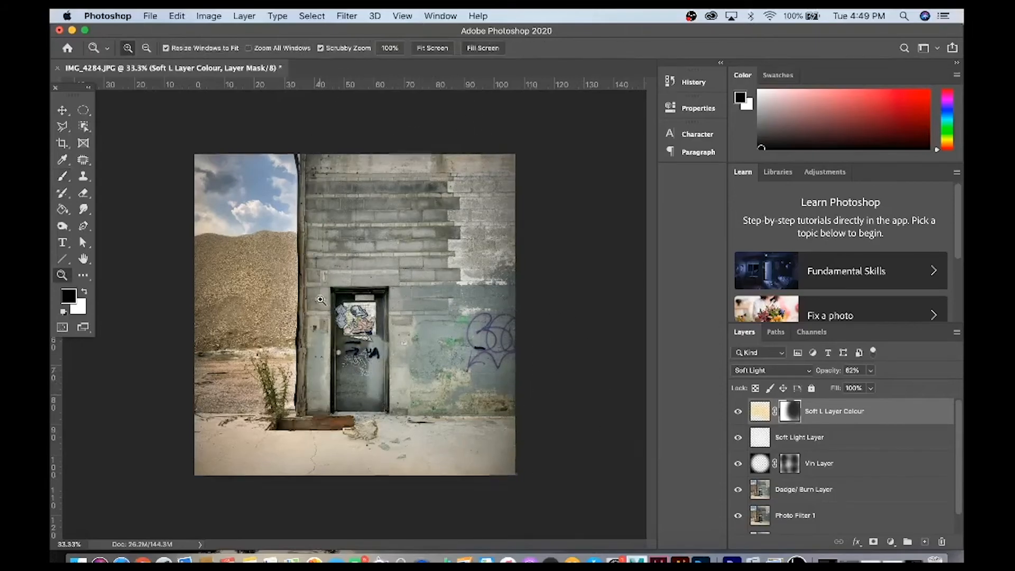
left_click(324, 300)
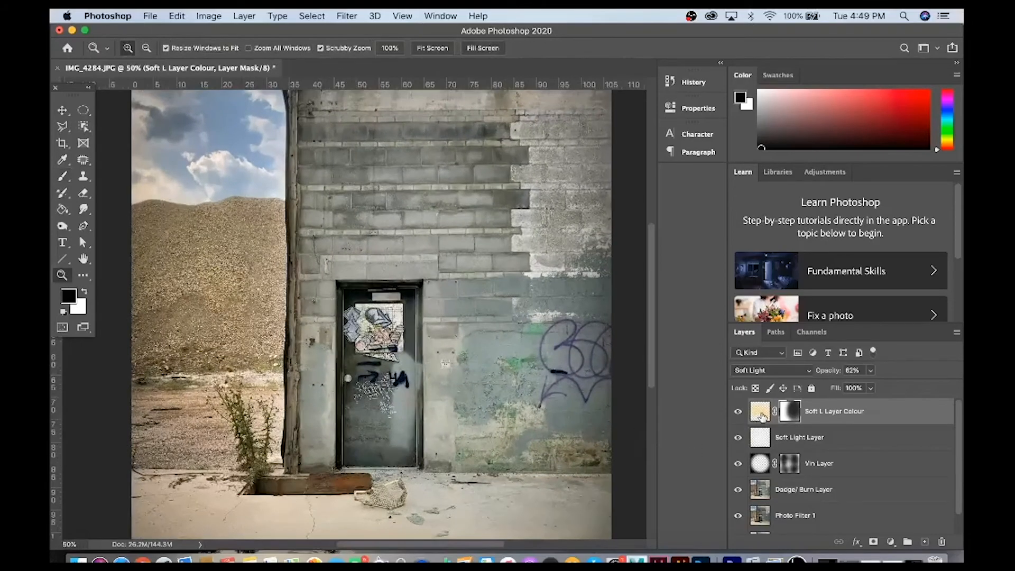
left_click(737, 411)
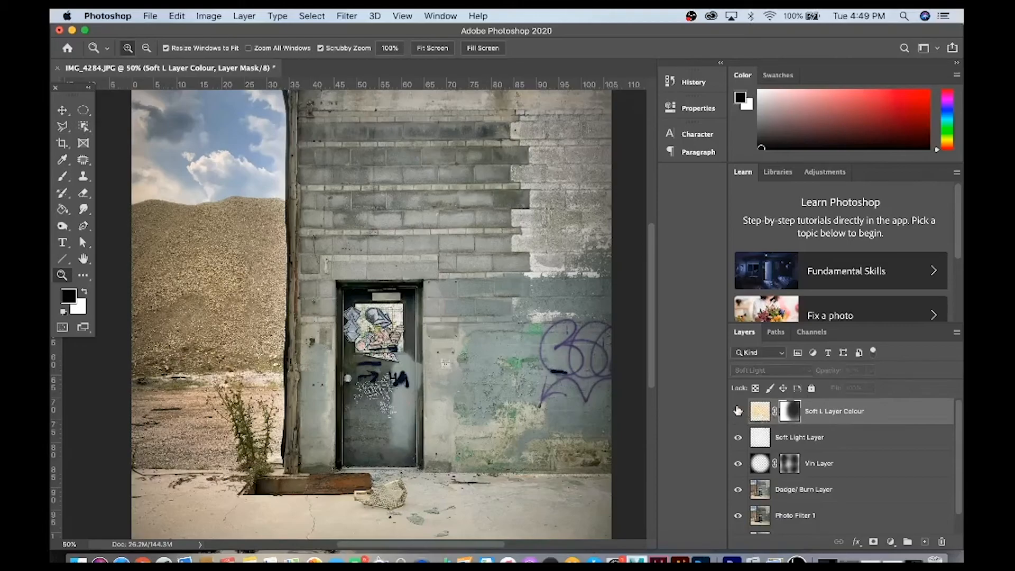
left_click(738, 411)
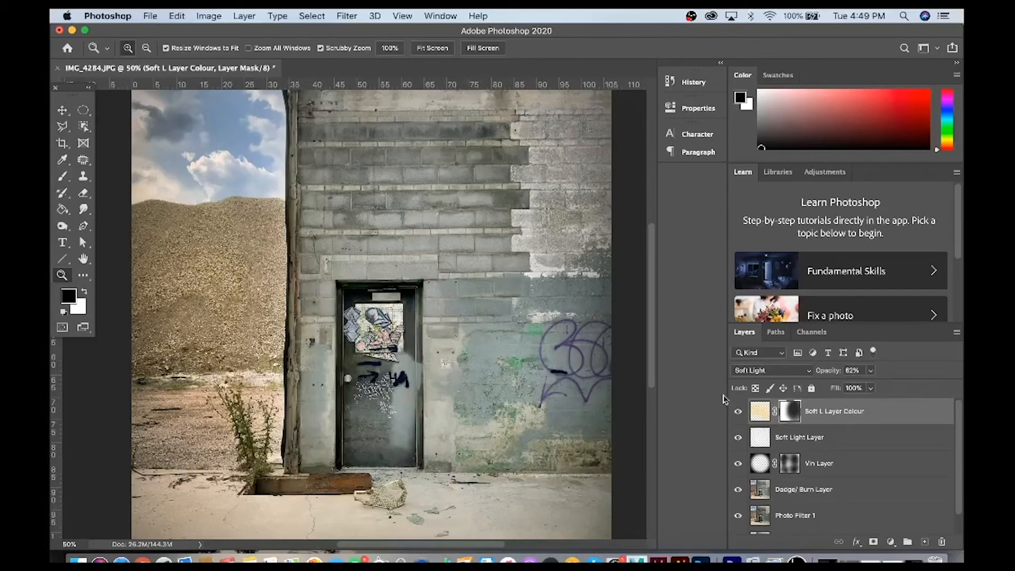
Compare the whole photo with the top three layers hidden and restored one by one, and with the Dodge/Burn layer toggled
key("super+minus")
left_click_drag(739, 417, 740, 469)
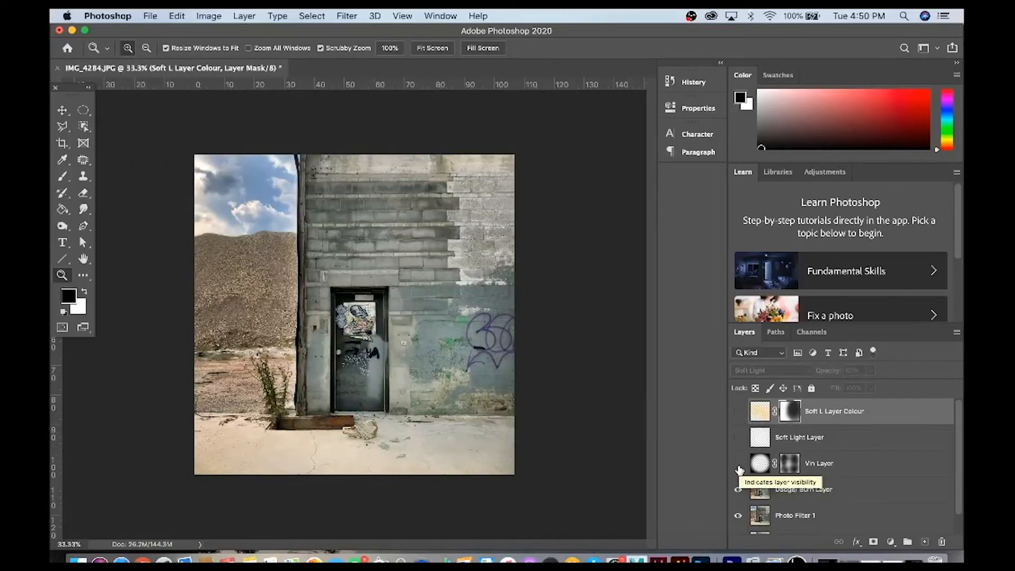
left_click(738, 464)
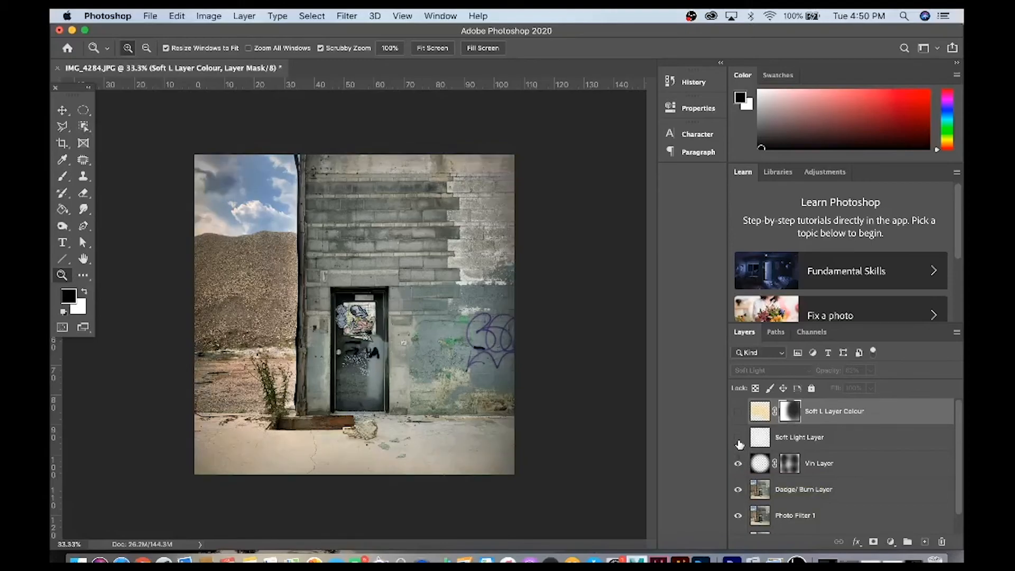
left_click(738, 437)
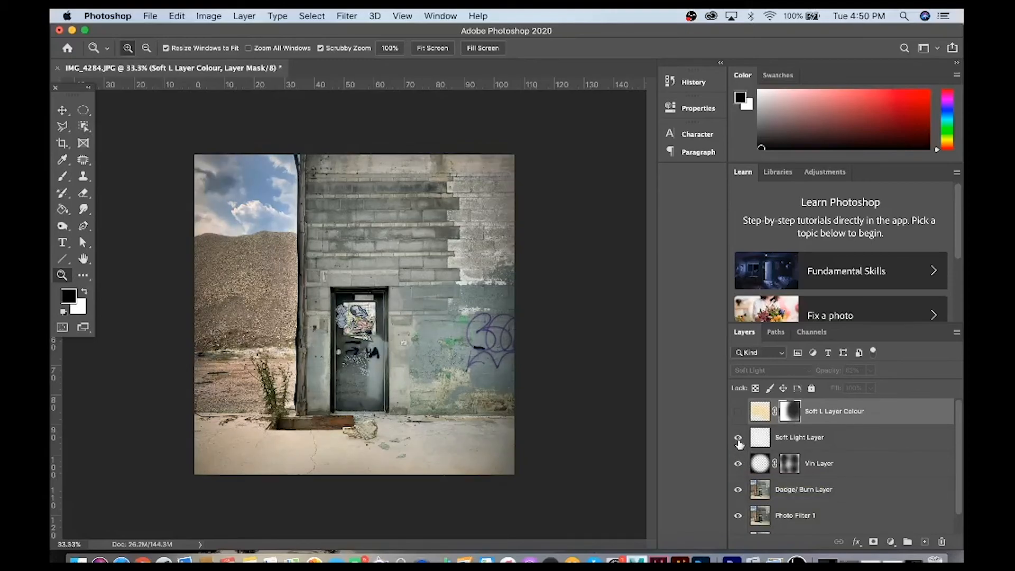
left_click(738, 411)
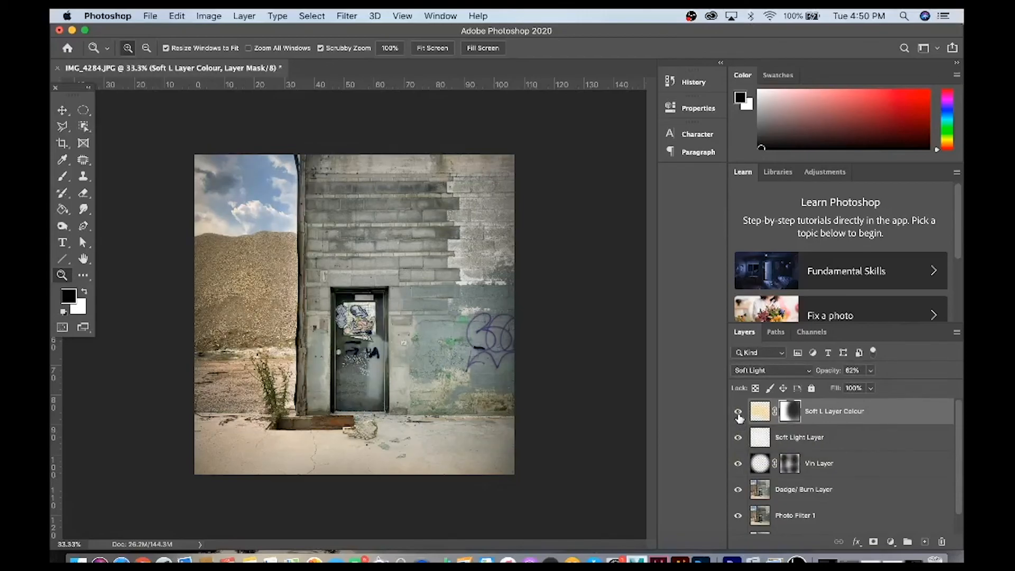
left_click(737, 491)
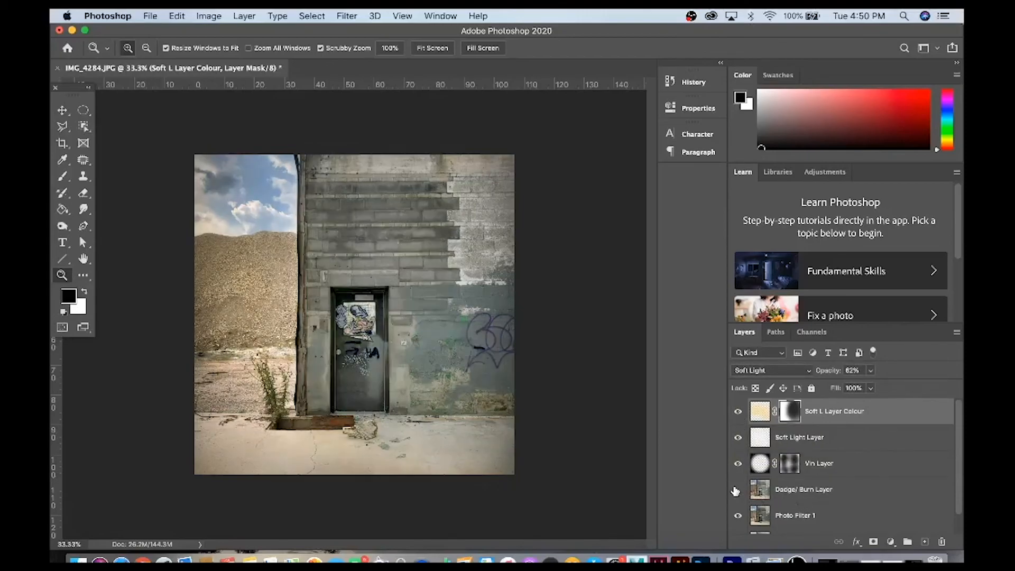
left_click(737, 491)
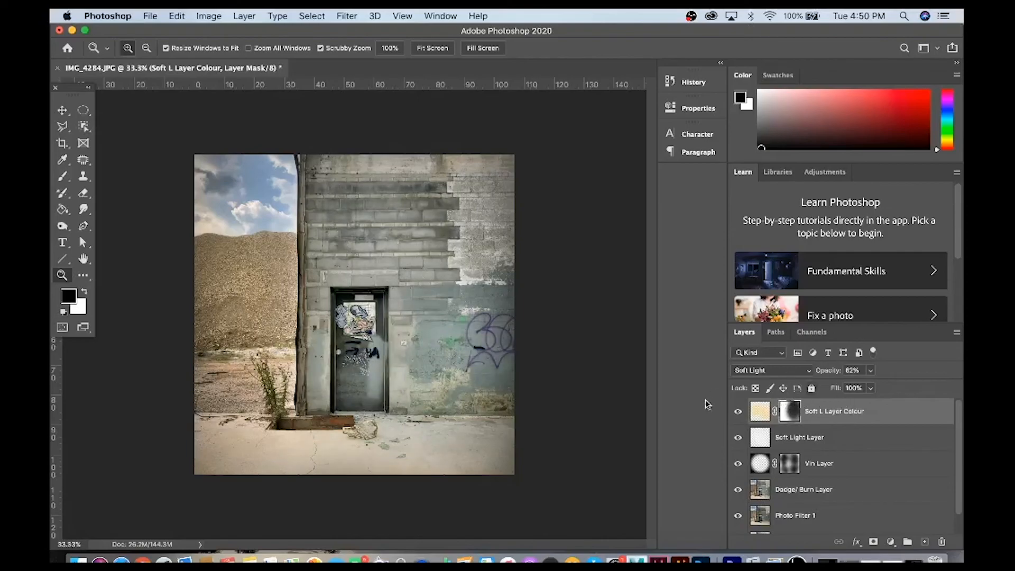